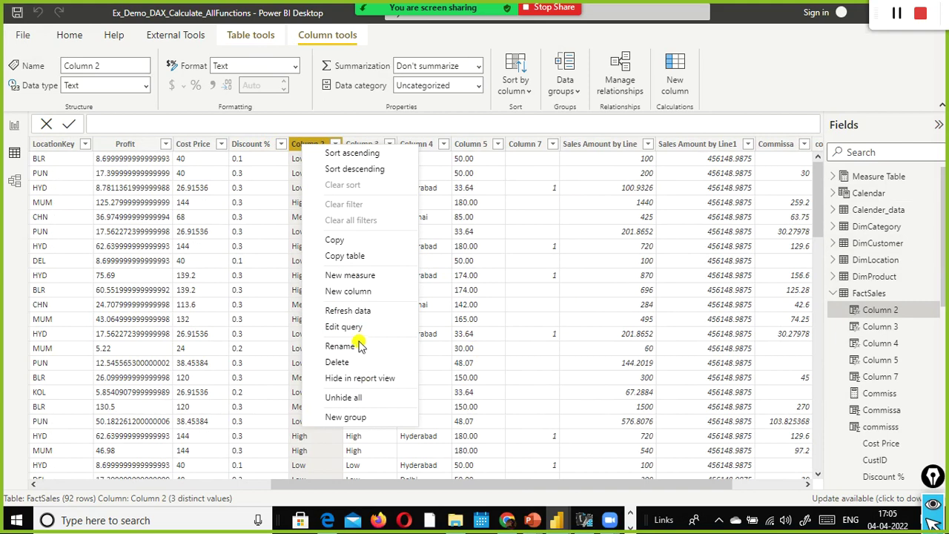
Step: Dismiss the deletion of Column 2 in the FactSales table and rename that column as Cost Bucket
{"action": "key", "text": "Escape"}
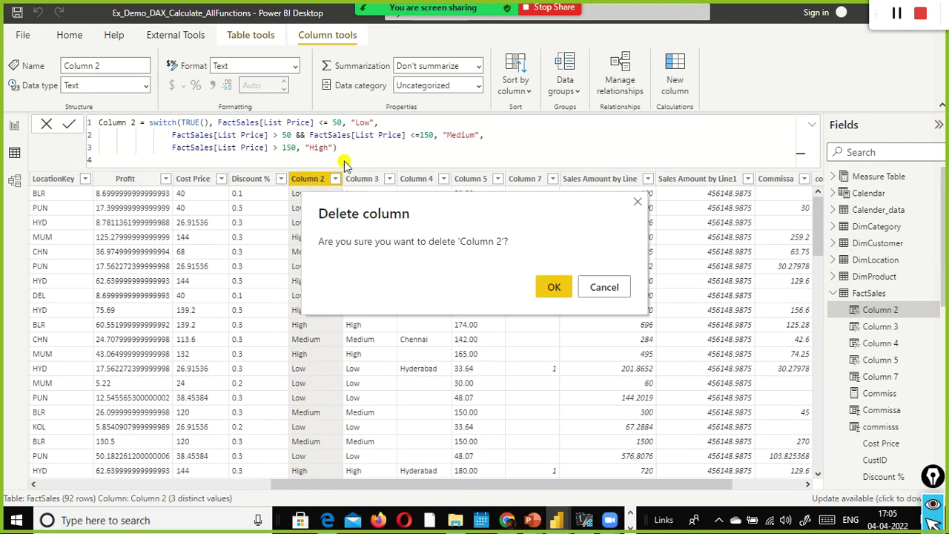
{"action": "left_click", "coordinate": [604, 288]}
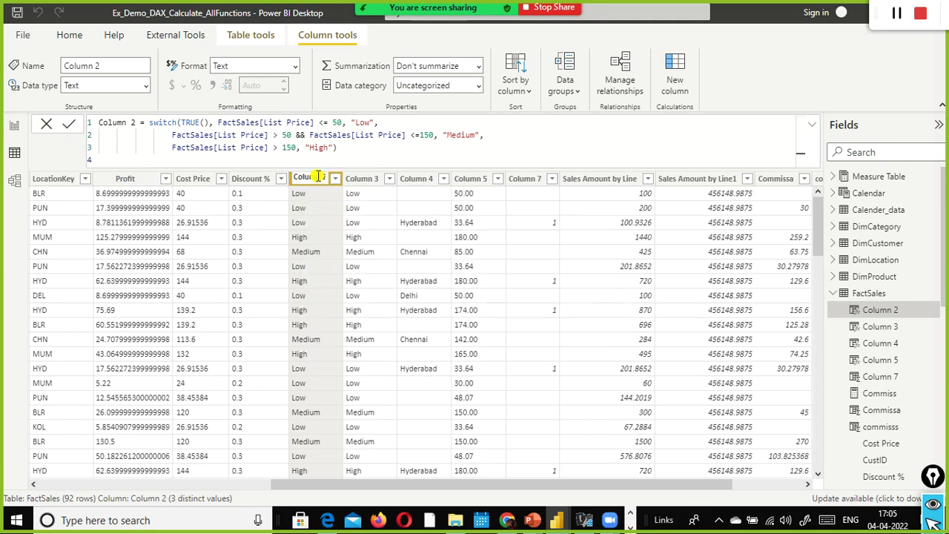
{"action": "double_click", "coordinate": [318, 178]}
{"action": "type", "text": "cOST"}
{"action": "key", "text": "BackSpace"}
{"action": "key", "text": "BackSpace"}
{"action": "key", "text": "BackSpace"}
{"action": "type", "text": "Cost"}
{"action": "key", "text": "Escape"}
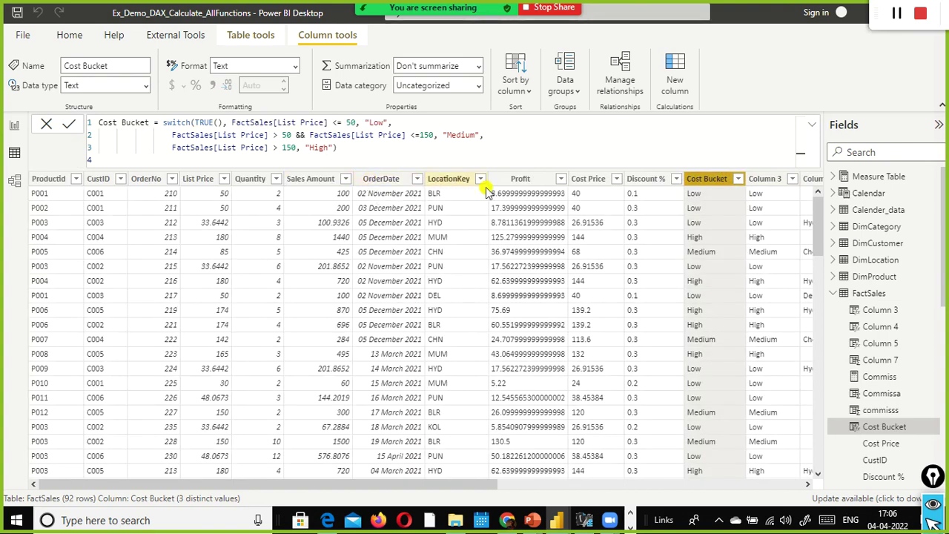
Step: Delete Column 3 from the FactSales table
{"action": "left_click", "coordinate": [762, 183]}
{"action": "right_click", "coordinate": [760, 184]}
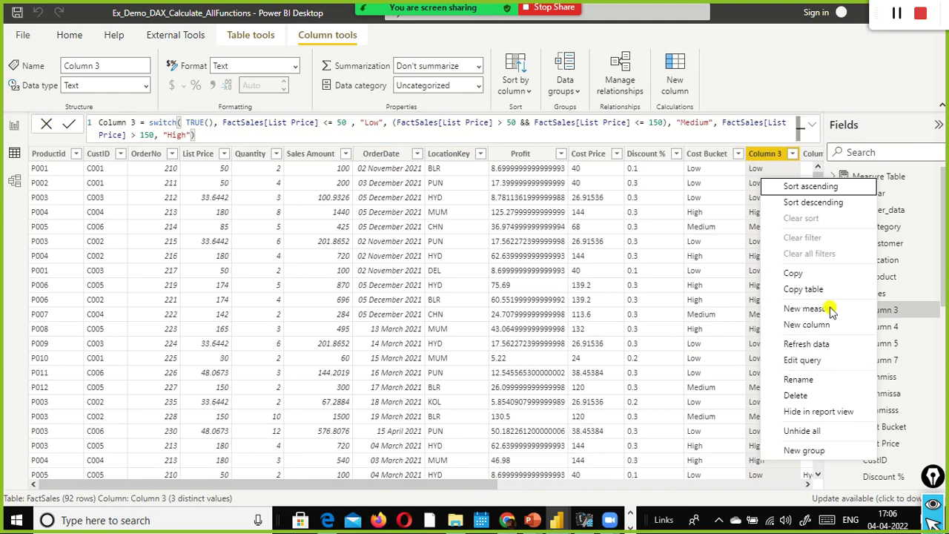
{"action": "left_click", "coordinate": [769, 158]}
{"action": "right_click", "coordinate": [769, 158]}
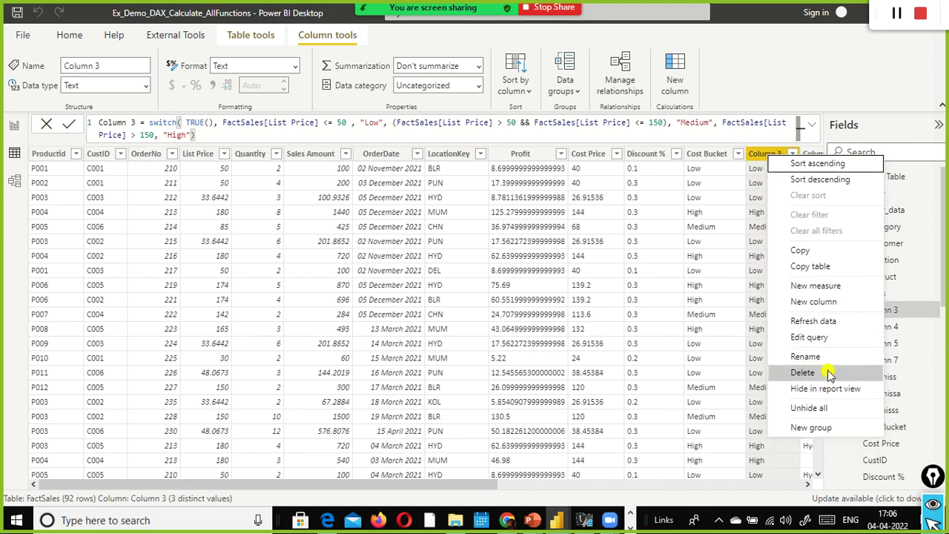
{"action": "left_click", "coordinate": [478, 252]}
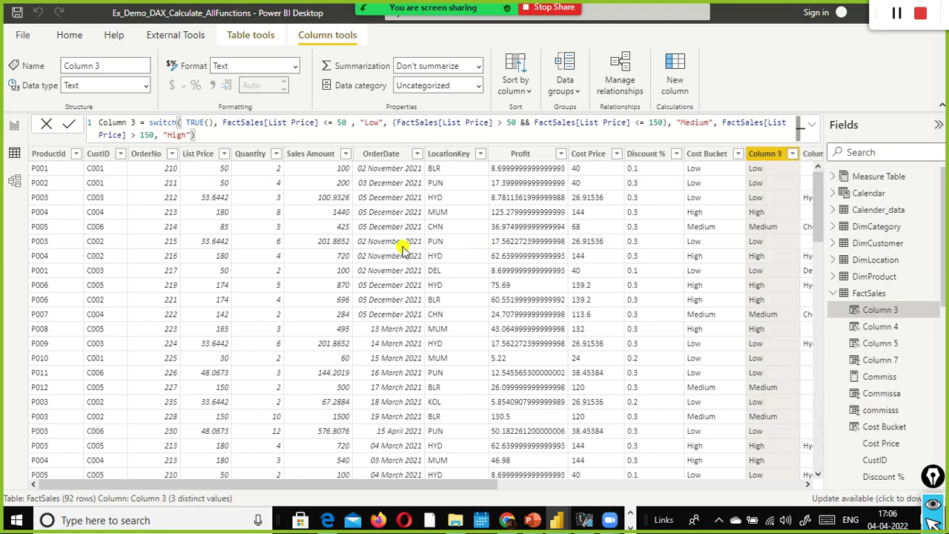
{"action": "key", "text": "Delete"}
{"action": "left_click", "coordinate": [550, 288]}
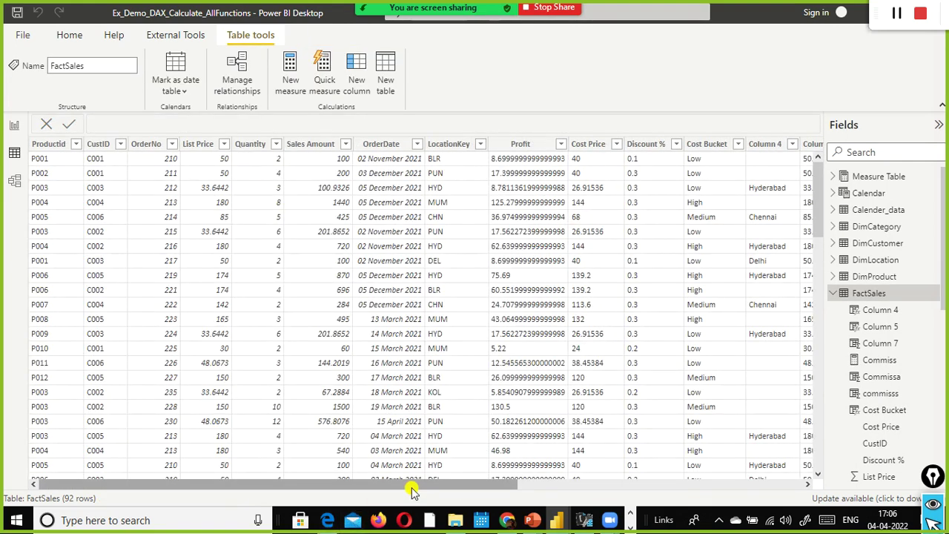
Step: Delete the Commissa column from the FactSales table
{"action": "left_click_drag", "start_coordinate": [413, 485], "coordinate": [780, 484]}
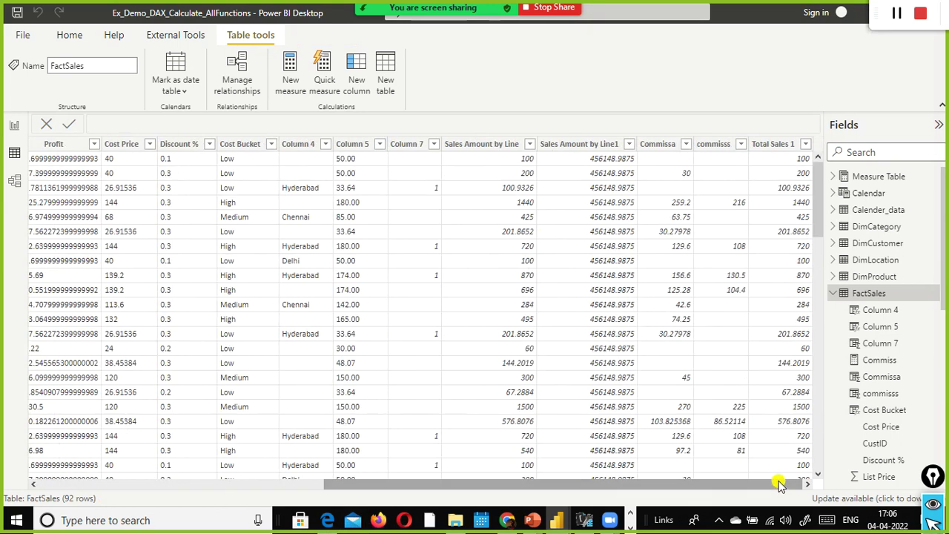
{"action": "left_click", "coordinate": [647, 145]}
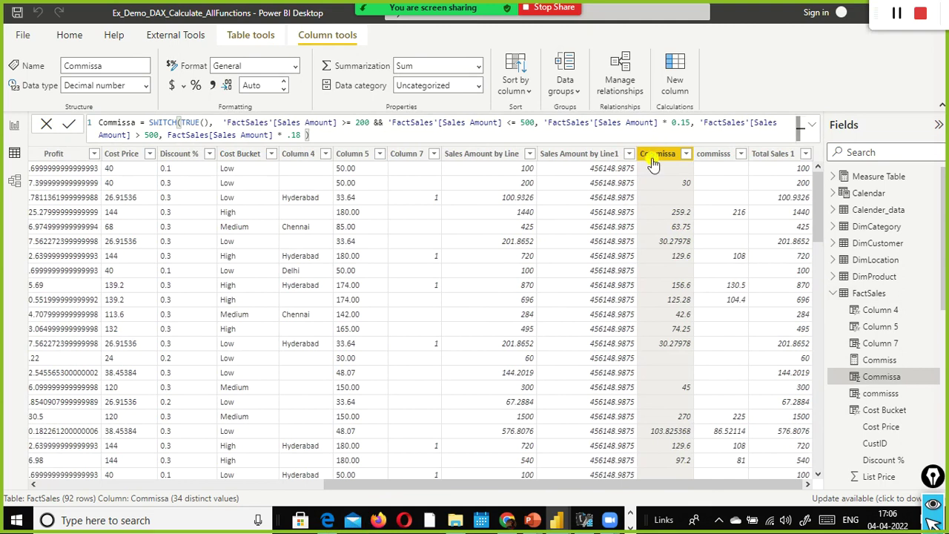
{"action": "right_click", "coordinate": [657, 160]}
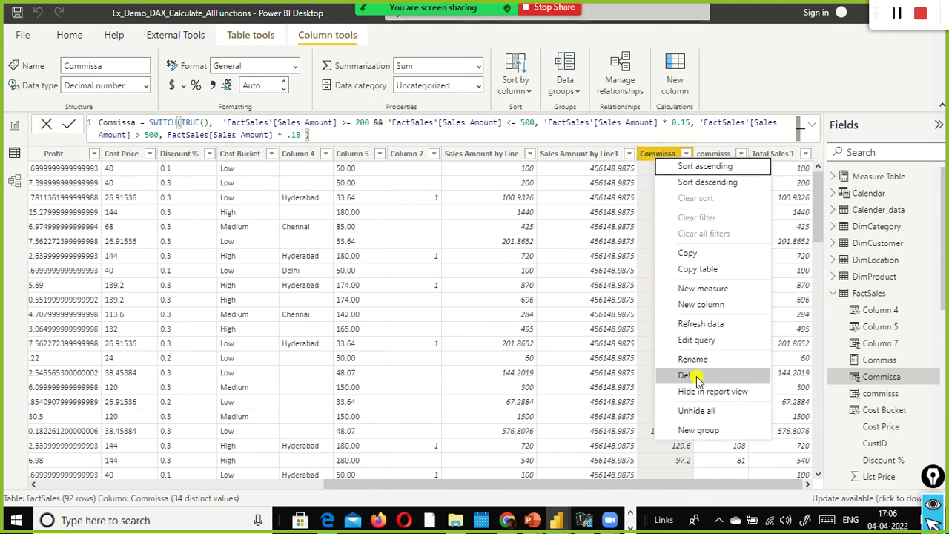
{"action": "key", "text": "Escape"}
{"action": "key", "text": "Delete"}
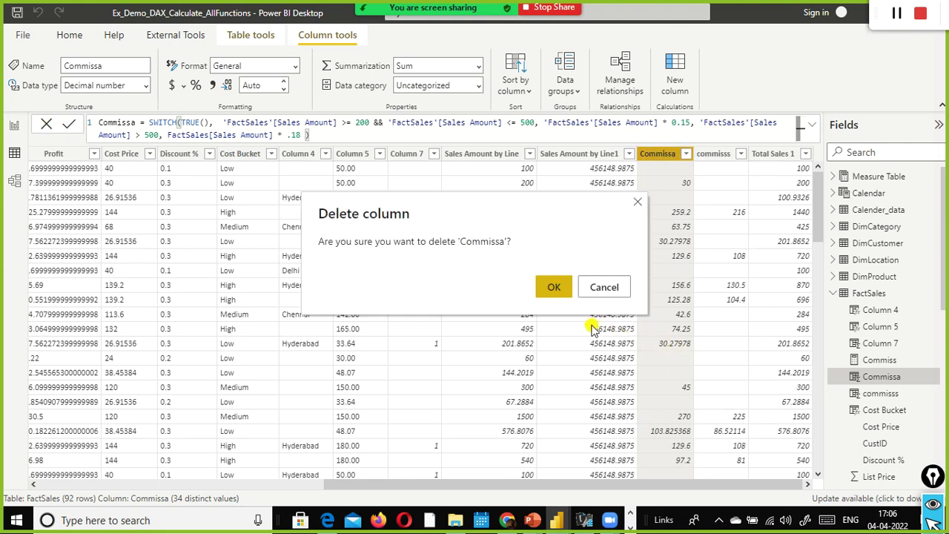
{"action": "left_click", "coordinate": [560, 297]}
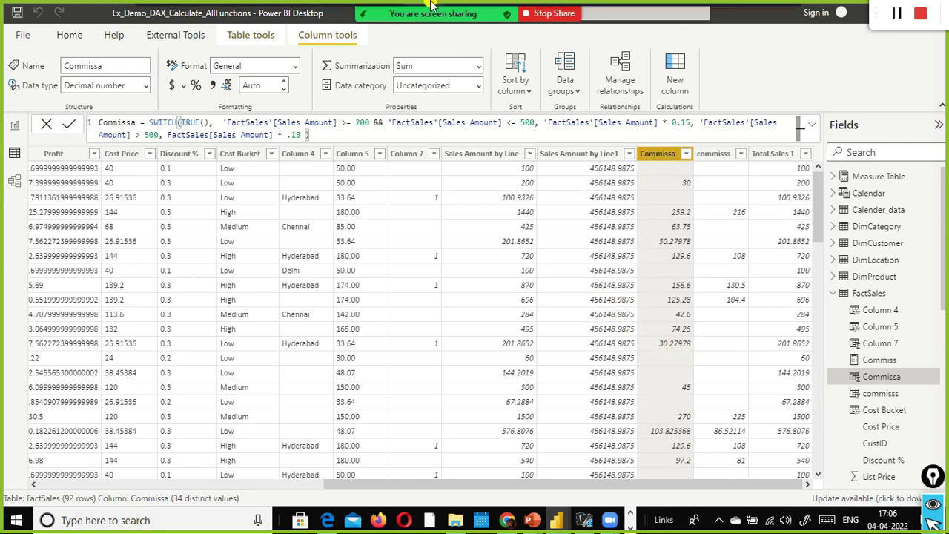
Step: Add a calculated column named Blank column to the FactSales table
{"action": "mouse_move", "coordinate": [379, 16]}
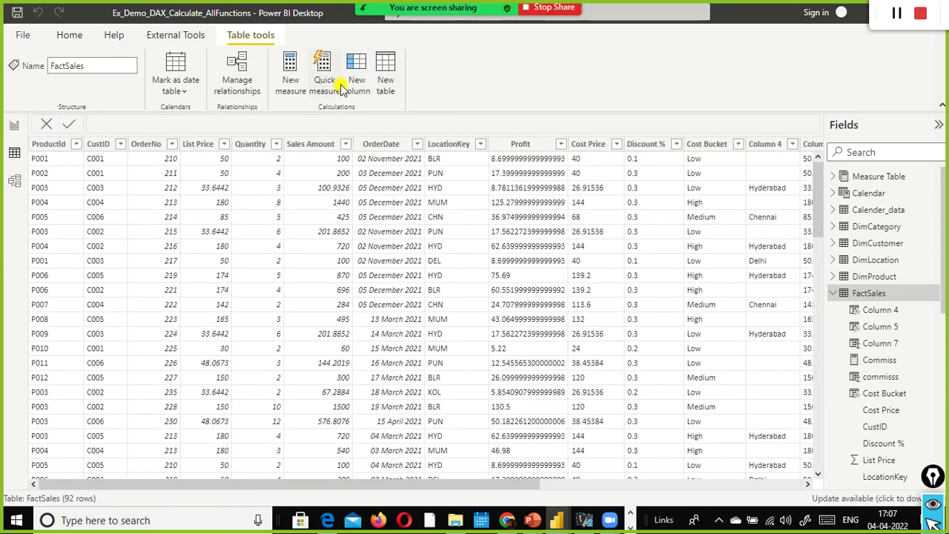
{"action": "left_click", "coordinate": [350, 83]}
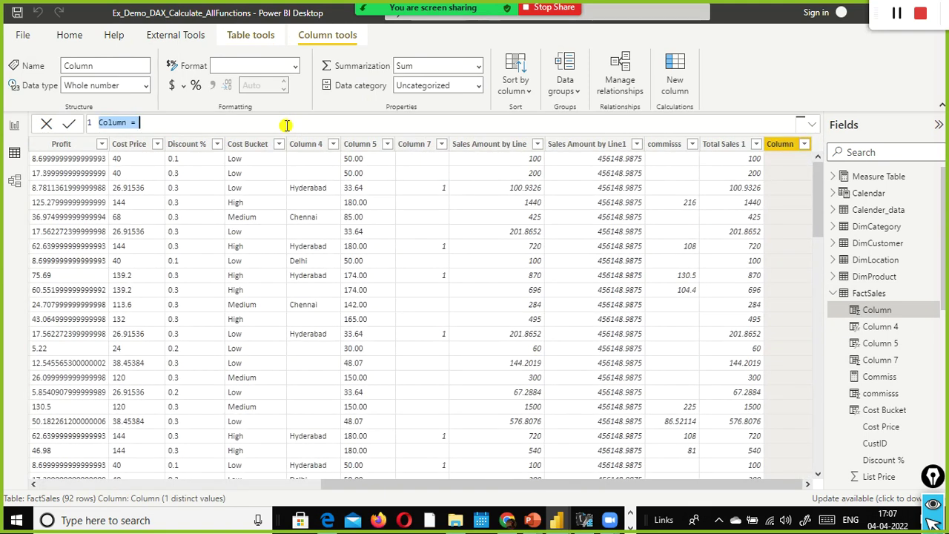
{"action": "type", "text": "Blank colu"}
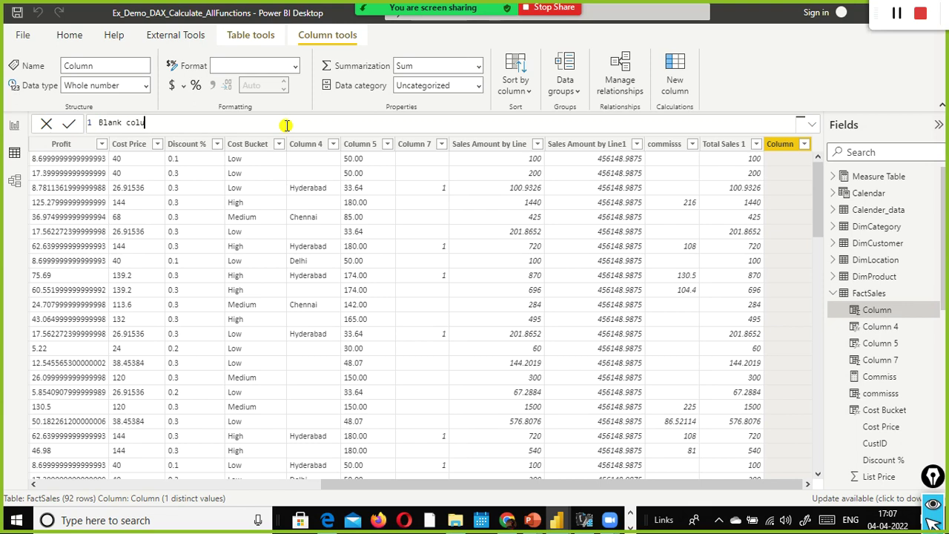
{"action": "type", "text": "mn ="}
{"action": "key", "text": "Home"}
{"action": "key", "text": "ctrl+shift+Right"}
{"action": "key", "text": "End"}
Step: Define Blank column with the formula isblank(FactSales[LocationKey]) and apply it
{"action": "type", "text": "is"}
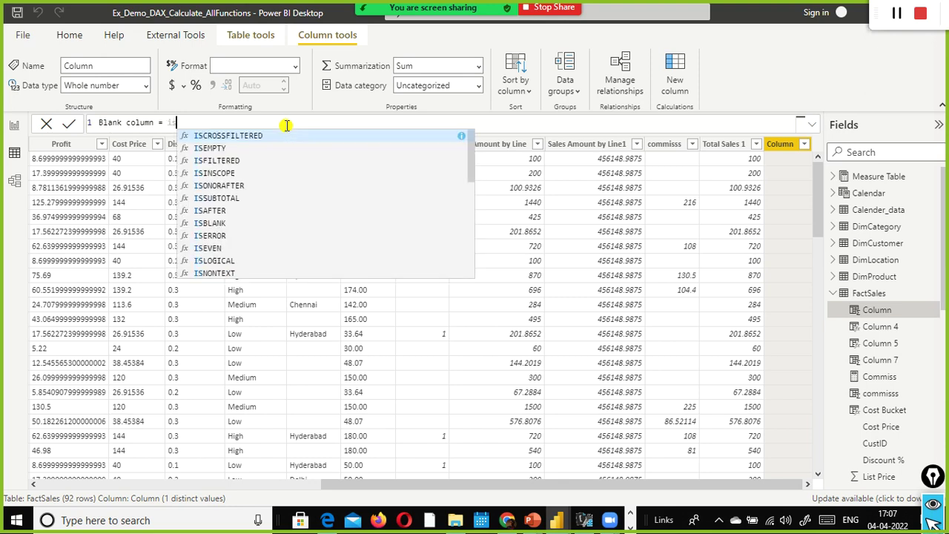
{"action": "type", "text": "blank"}
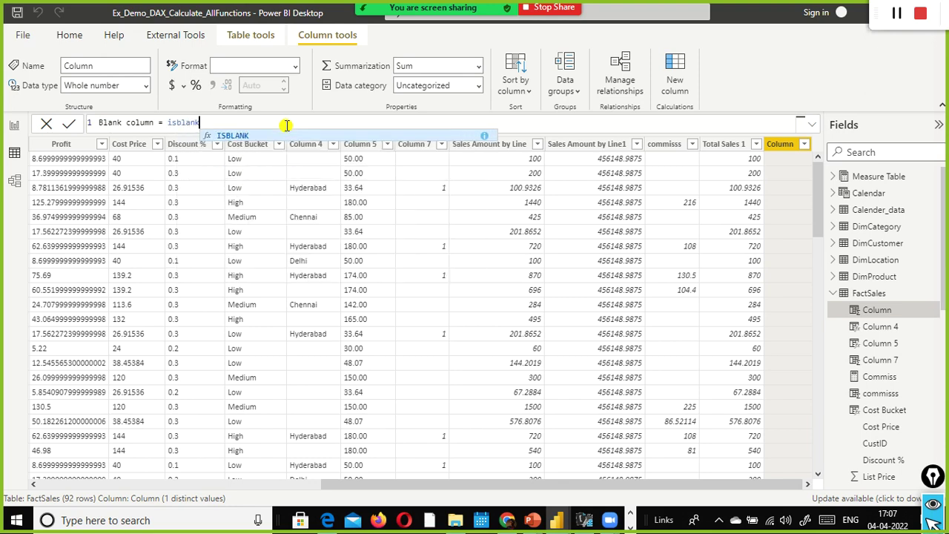
{"action": "type", "text": "("}
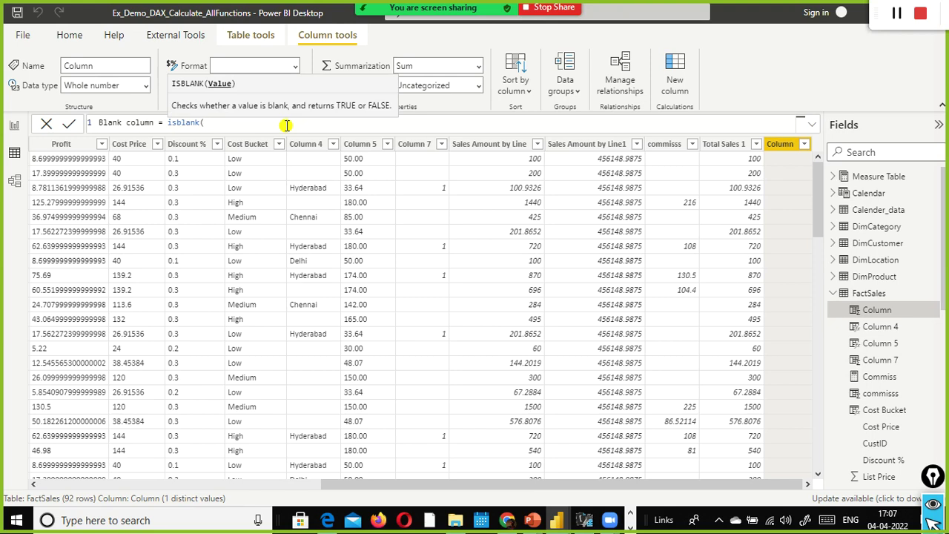
{"action": "type", "text": "factsales"}
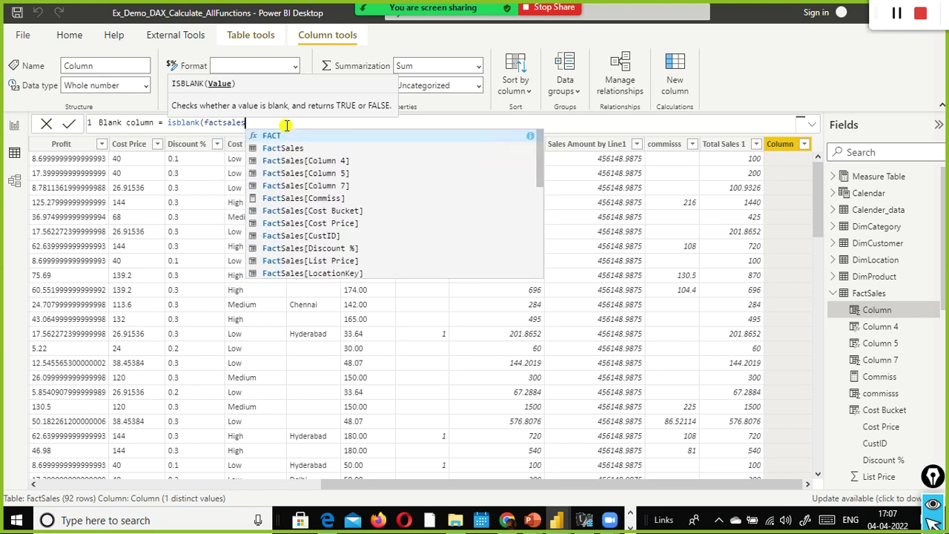
{"action": "type", "text": "[lo"}
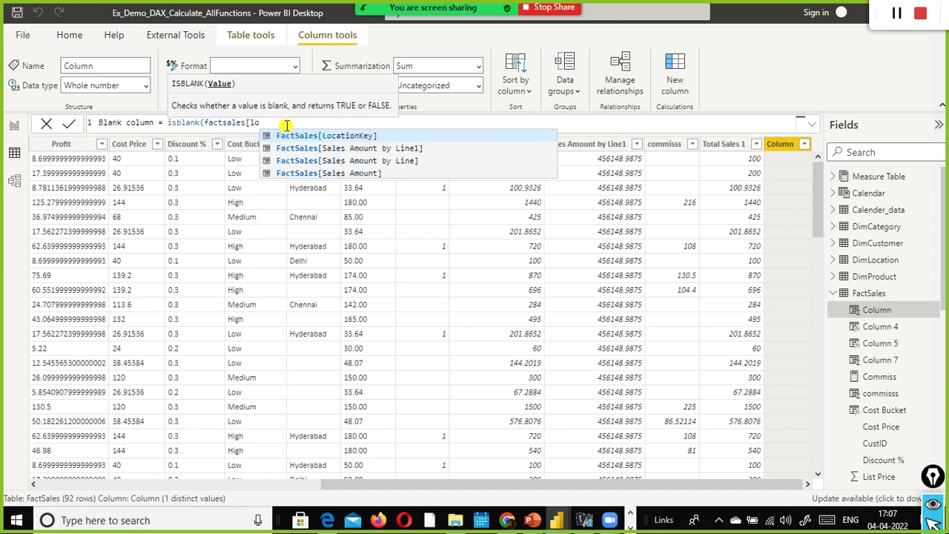
{"action": "key", "text": "Tab"}
{"action": "type", "text": ")"}
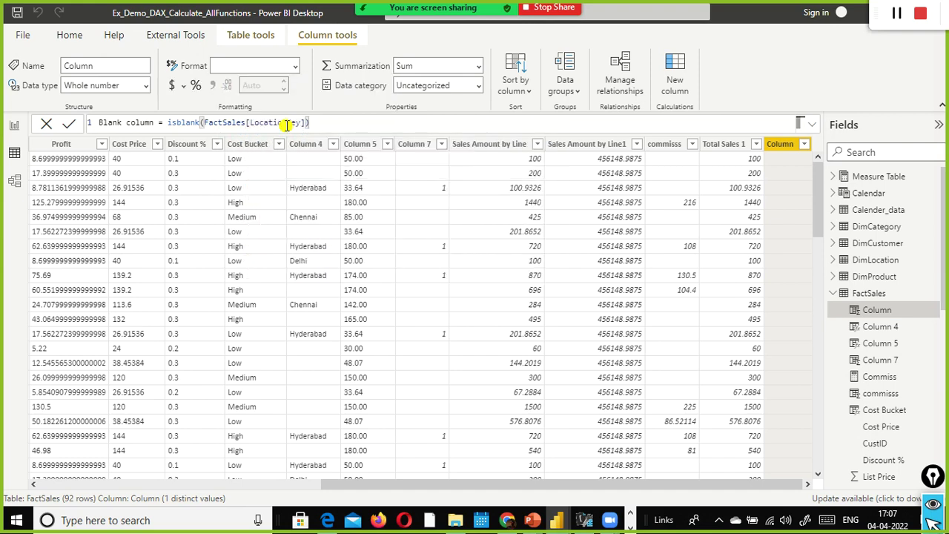
{"action": "key", "text": "Return"}
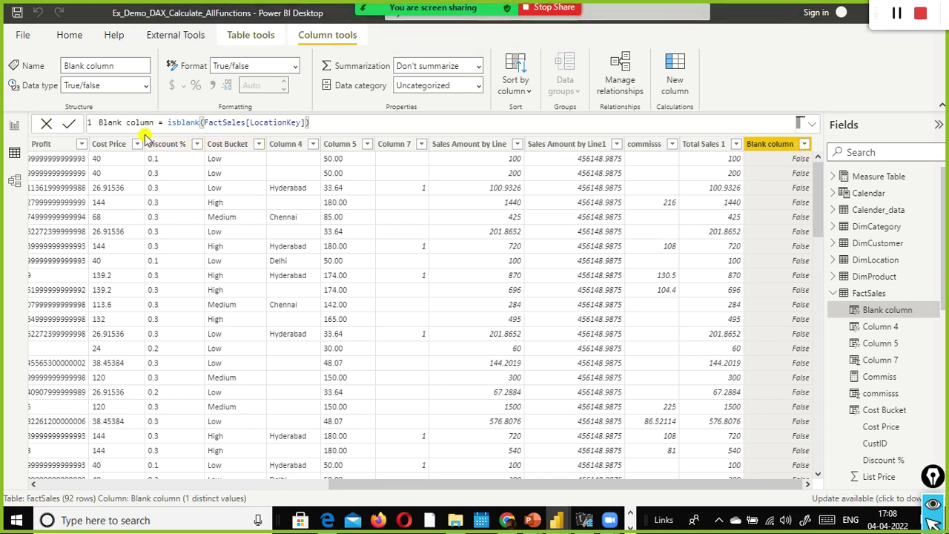
Step: Negate the Blank column formula by putting NOT before isblank, and apply it
{"action": "left_click", "coordinate": [170, 127]}
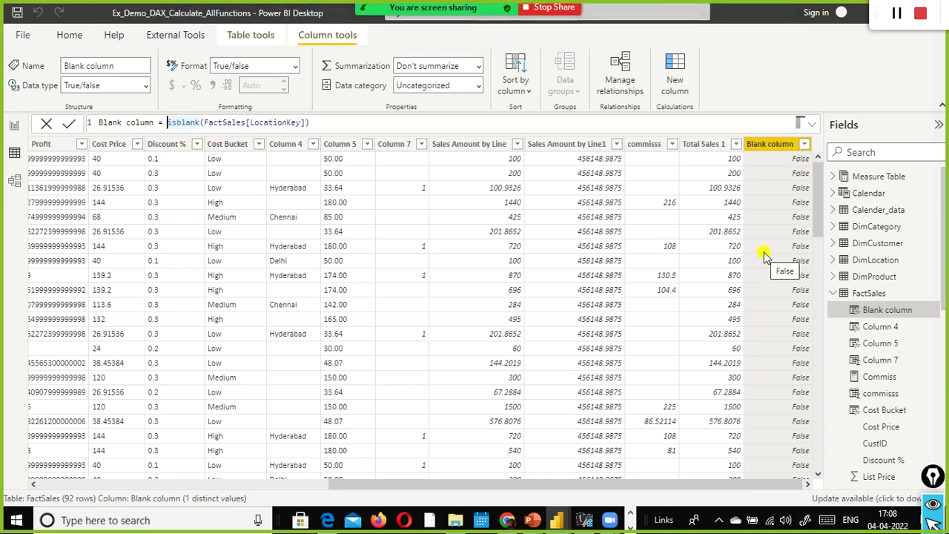
{"action": "key", "text": "Right"}
{"action": "key", "text": "Right"}
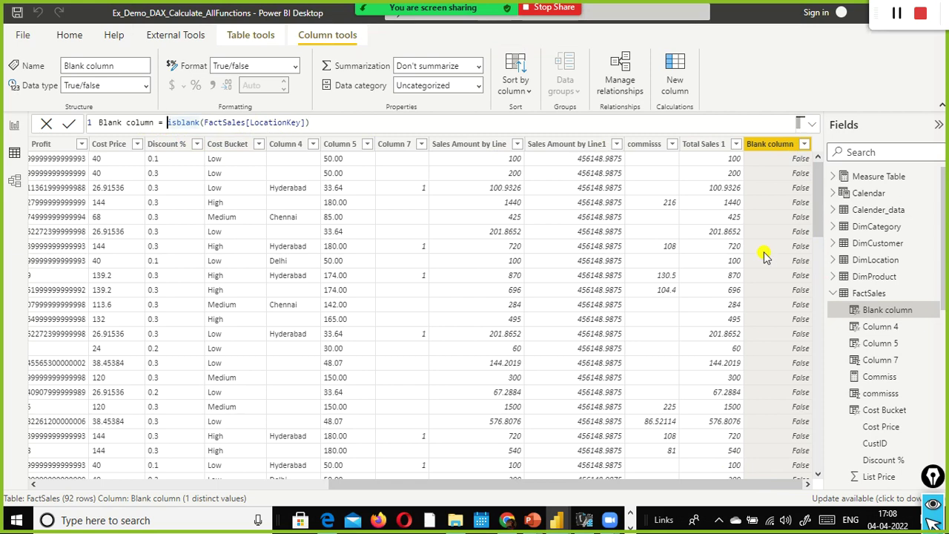
{"action": "type", "text": "NOT"}
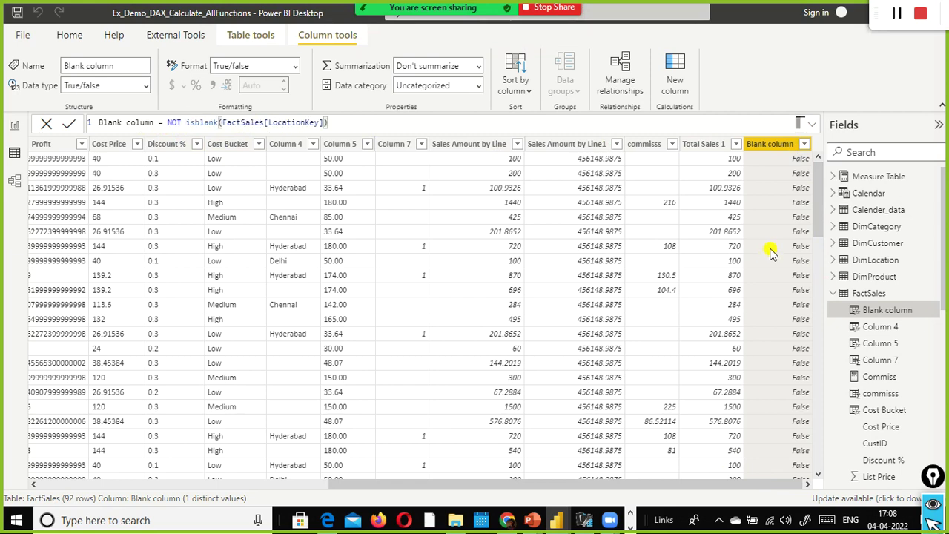
{"action": "key", "text": "Return"}
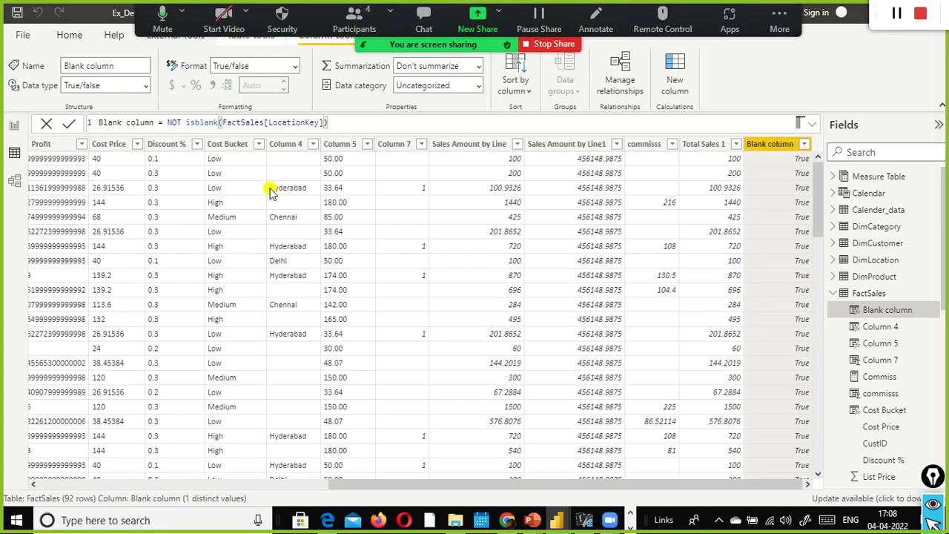
Step: Remove NOT from the Blank column formula and apply isblank(FactSales[LocationKey])
{"action": "left_click", "coordinate": [328, 123]}
{"action": "left_click", "coordinate": [189, 122]}
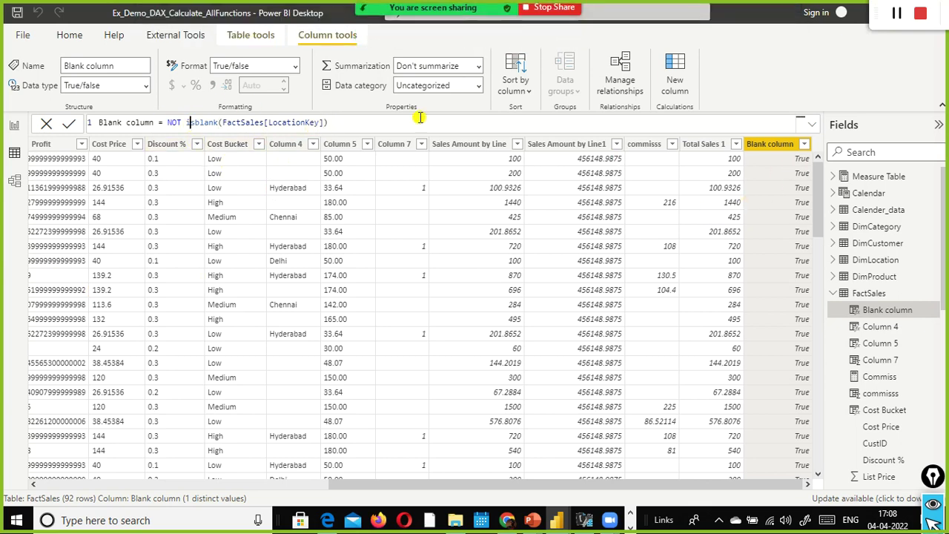
{"action": "key", "text": "ctrl+shift+Left"}
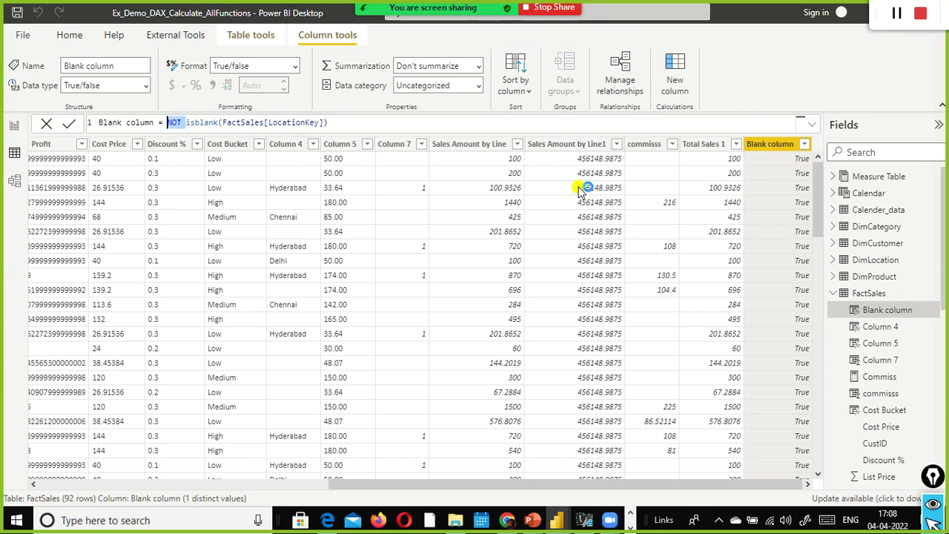
{"action": "key", "text": "BackSpace"}
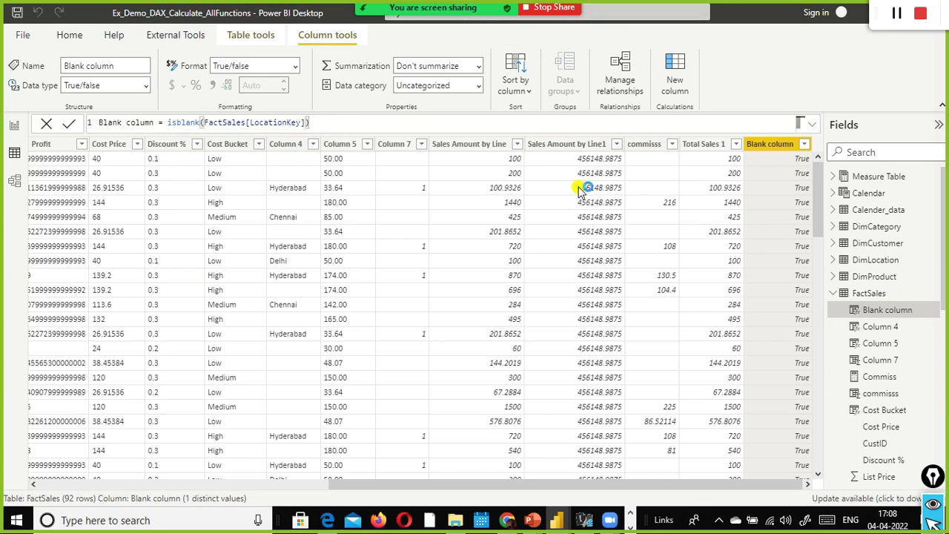
{"action": "key", "text": "Return"}
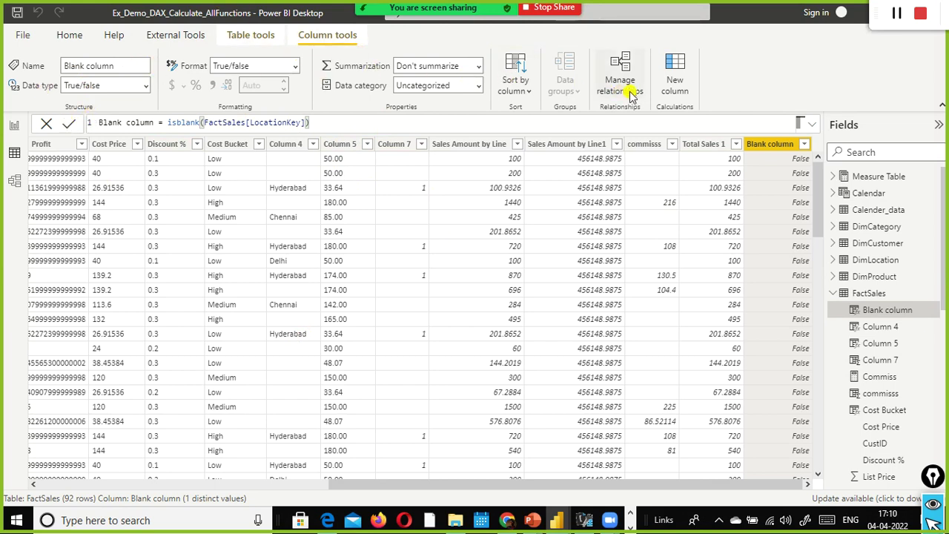
Step: Add a calculated column to the FactSales table, name it isnumber colmn, and begin its formula with the ISNUMBER function
{"action": "left_click", "coordinate": [675, 85]}
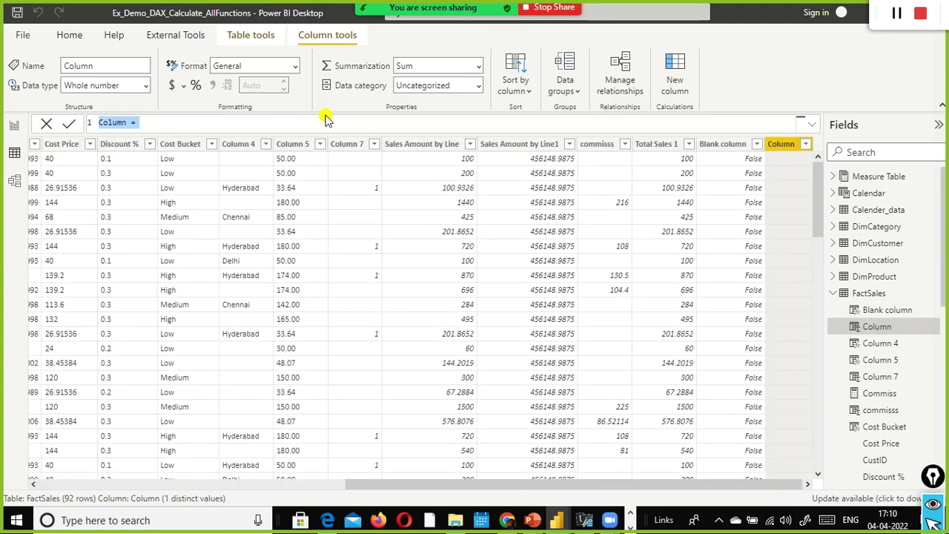
{"action": "type", "text": "1snumb"}
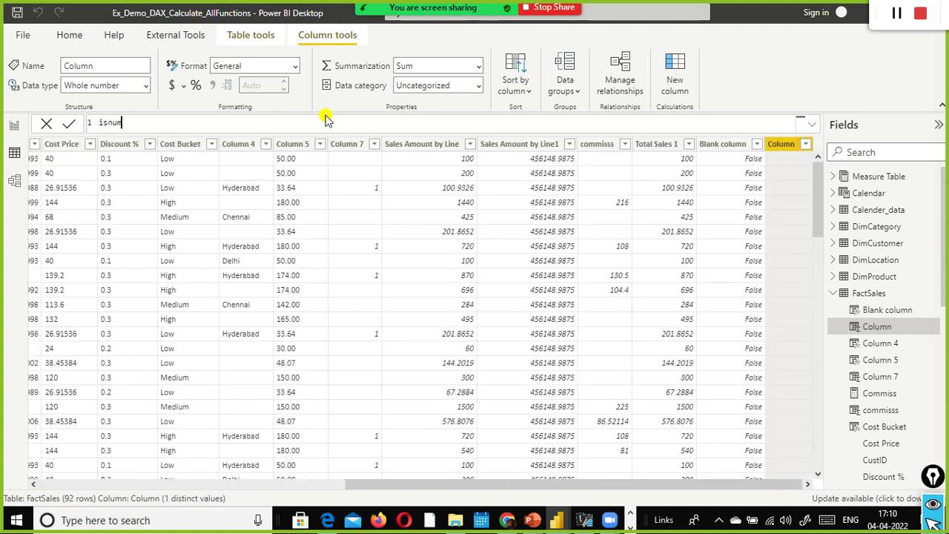
{"action": "type", "text": "er colmn = sa"}
{"action": "key", "text": "BackSpace"}
{"action": "key", "text": "BackSpace"}
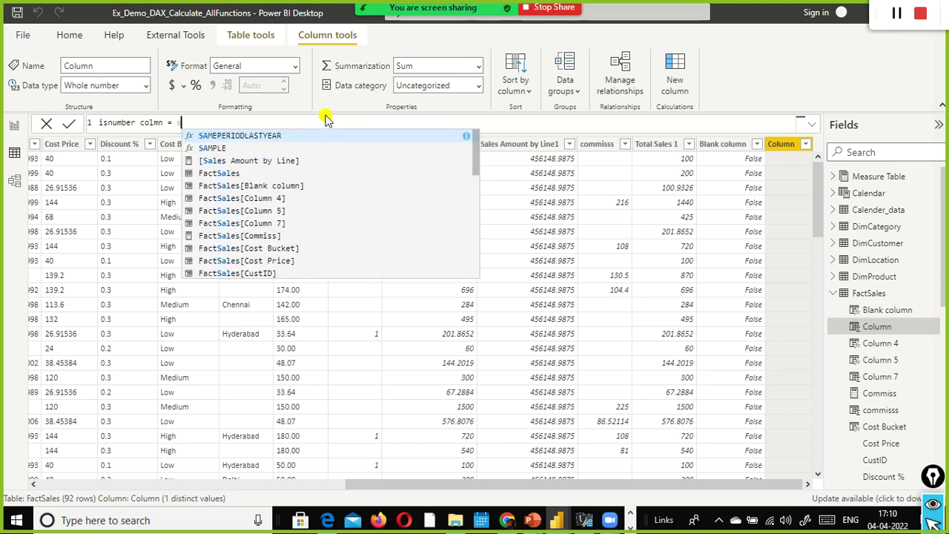
{"action": "type", "text": "f"}
{"action": "key", "text": "BackSpace"}
{"action": "type", "text": "isnumber"}
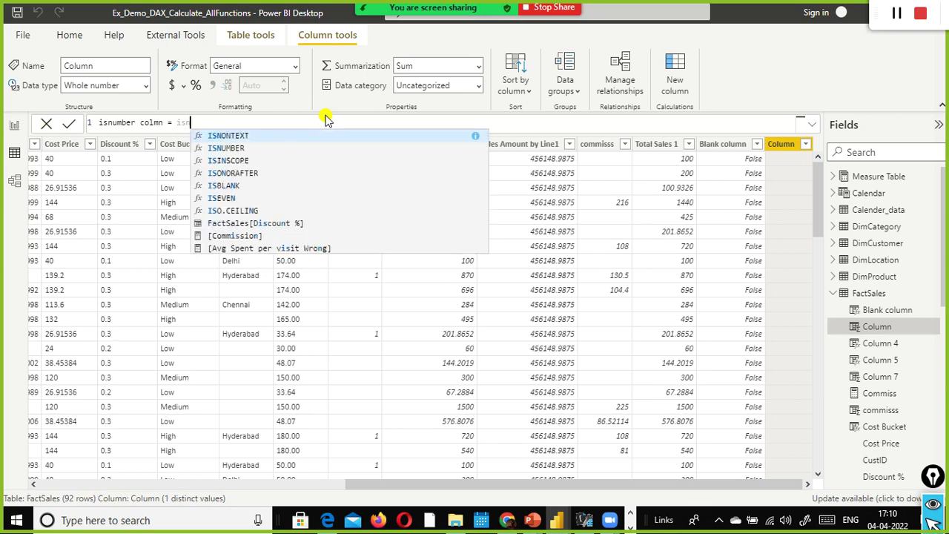
{"action": "key", "text": "Tab"}
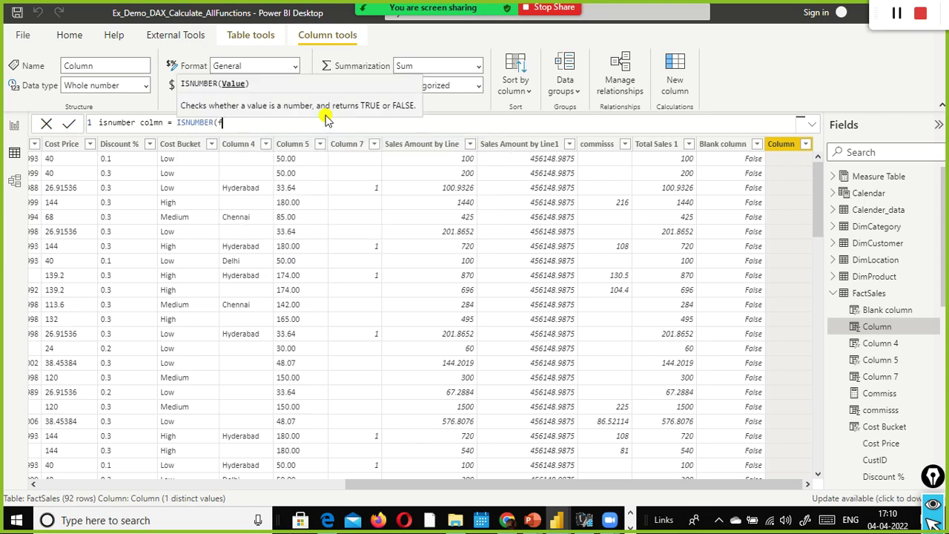
Step: Complete the isnumber colmn formula with FactSales[Sales Amount] as the ISNUMBER argument, and apply it
{"action": "type", "text": "fact"}
{"action": "key", "text": "Down"}
{"action": "key", "text": "Down"}
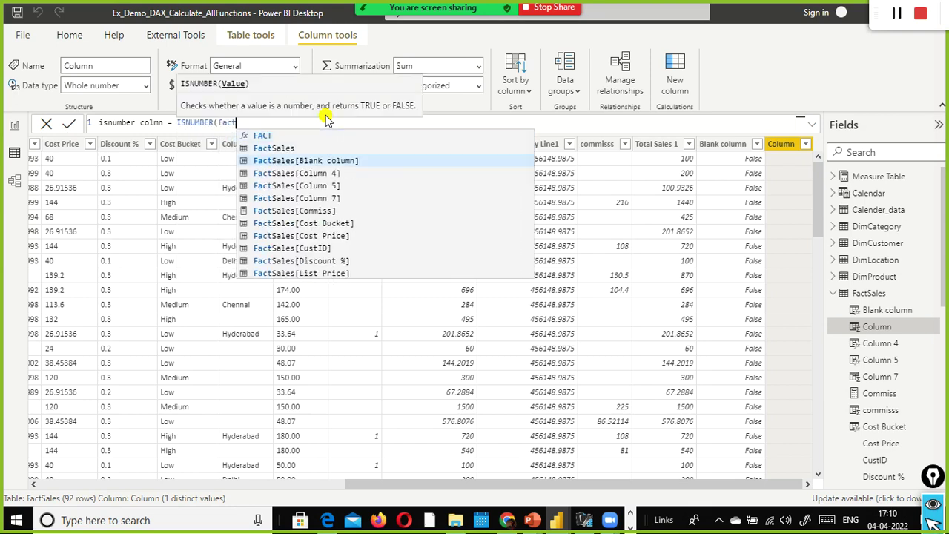
{"action": "key", "text": "Up"}
{"action": "key", "text": "Tab"}
{"action": "type", "text": "["}
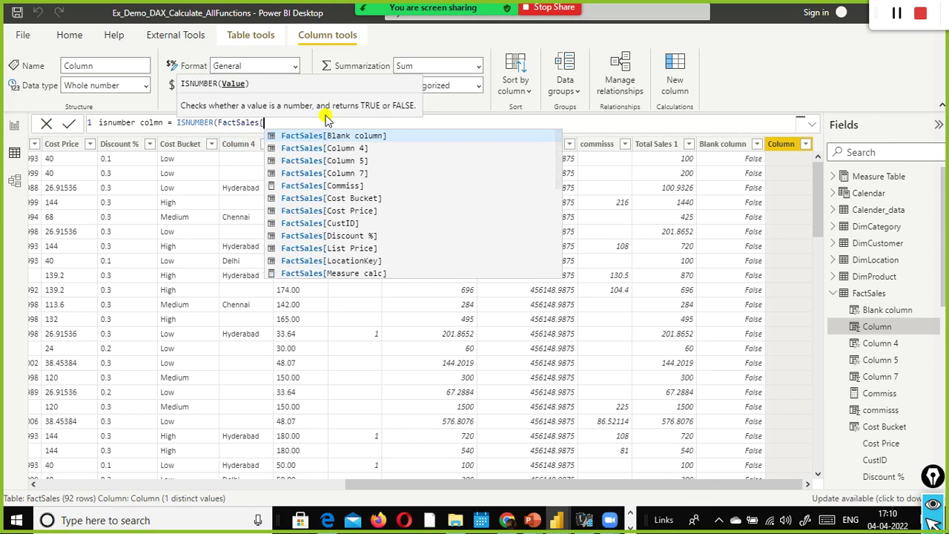
{"action": "type", "text": "sales am"}
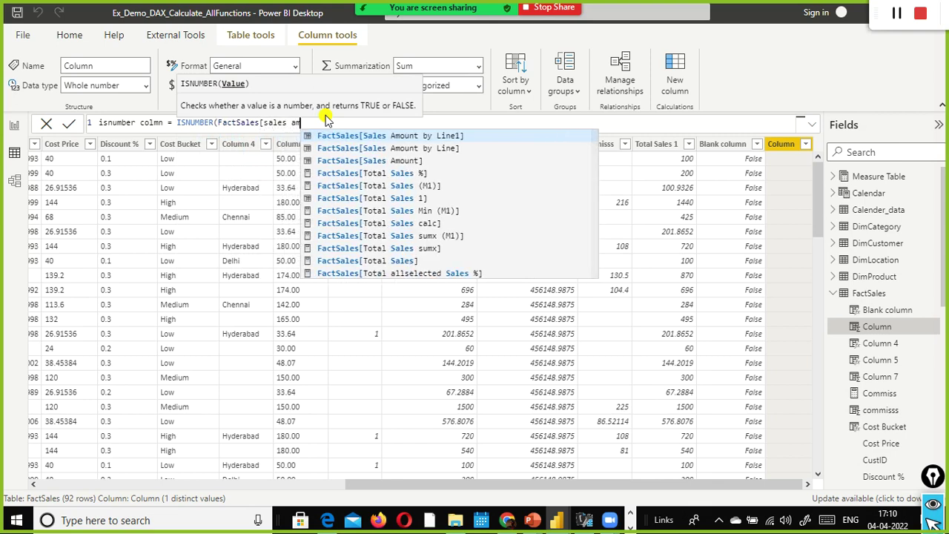
{"action": "key", "text": "Down"}
{"action": "key", "text": "Down"}
{"action": "key", "text": "Tab"}
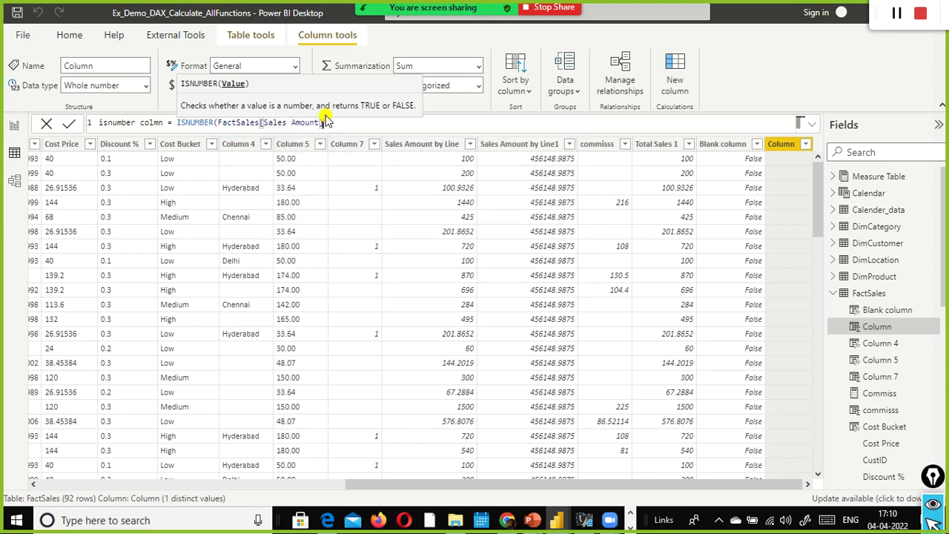
{"action": "type", "text": ")"}
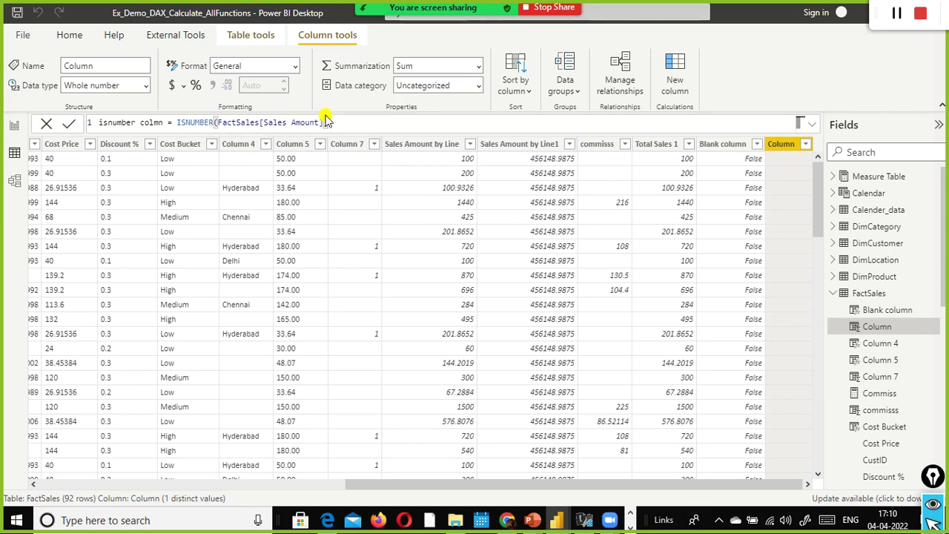
{"action": "key", "text": "Return"}
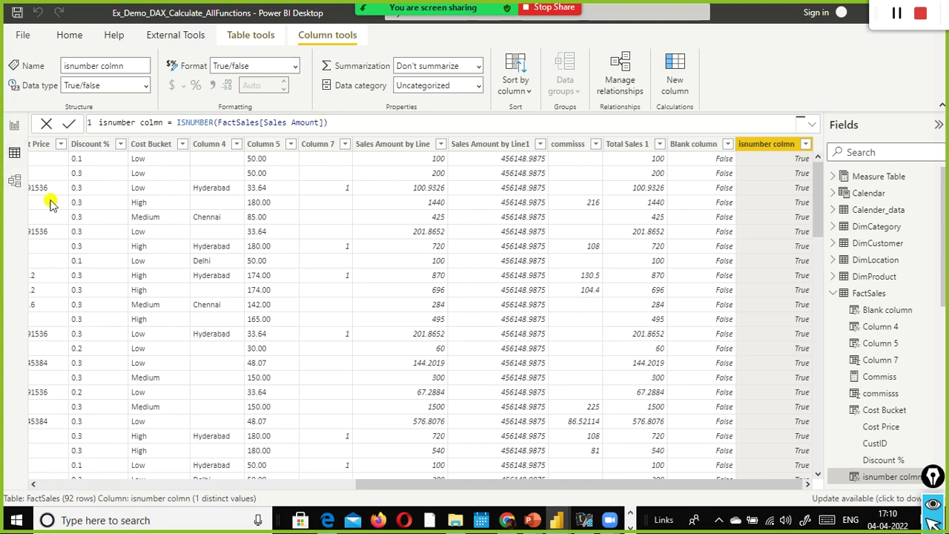
{"action": "left_click", "coordinate": [389, 124]}
{"action": "key", "text": "ctrl+a"}
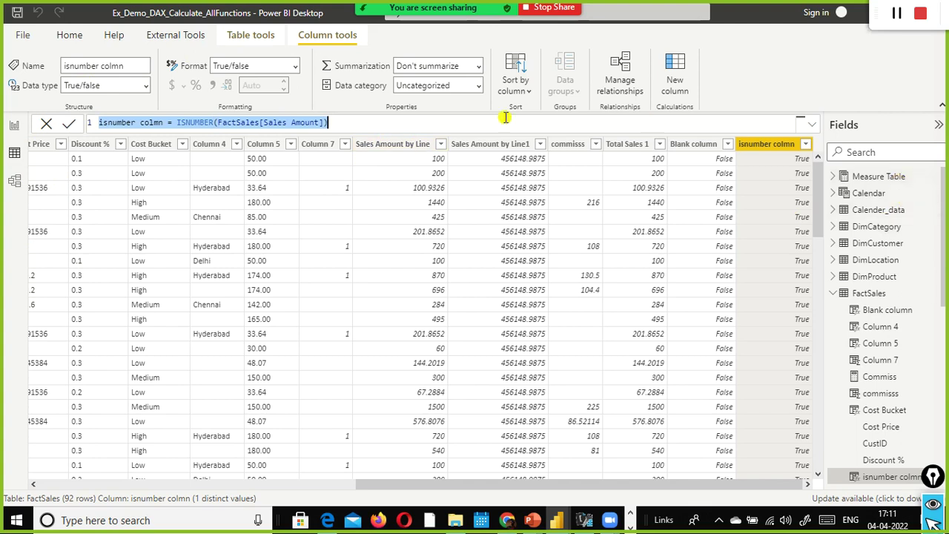
{"action": "left_click", "coordinate": [646, 89]}
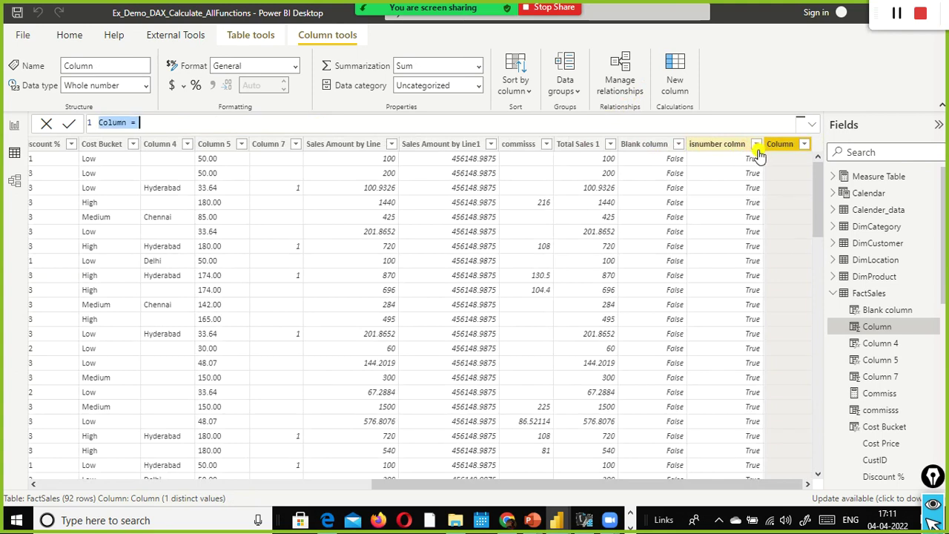
{"action": "key", "text": "BackSpace"}
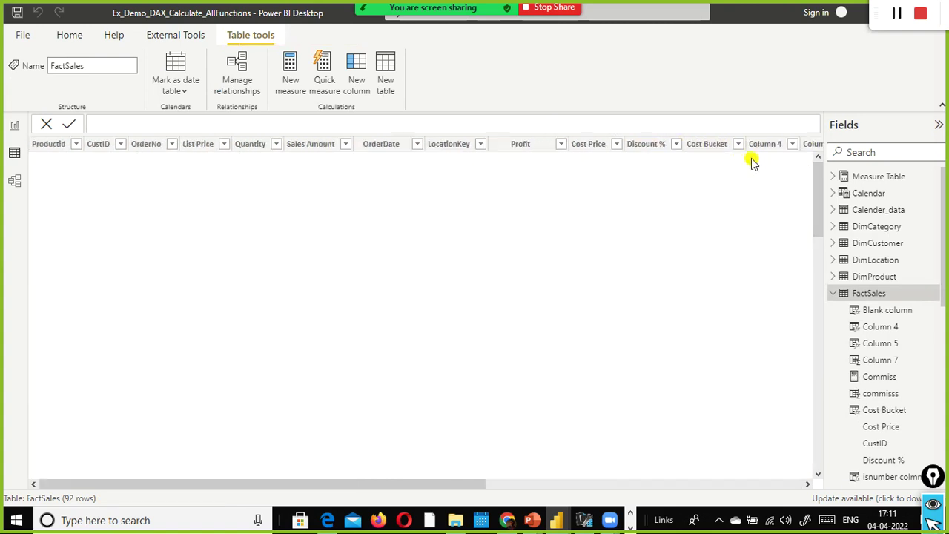
Step: Wrap the ISNUMBER test of isnumber colmn in an IF function, with the CURRENCY function as the result if true
{"action": "left_click_drag", "start_coordinate": [447, 485], "coordinate": [900, 491]}
{"action": "left_click", "coordinate": [775, 144]}
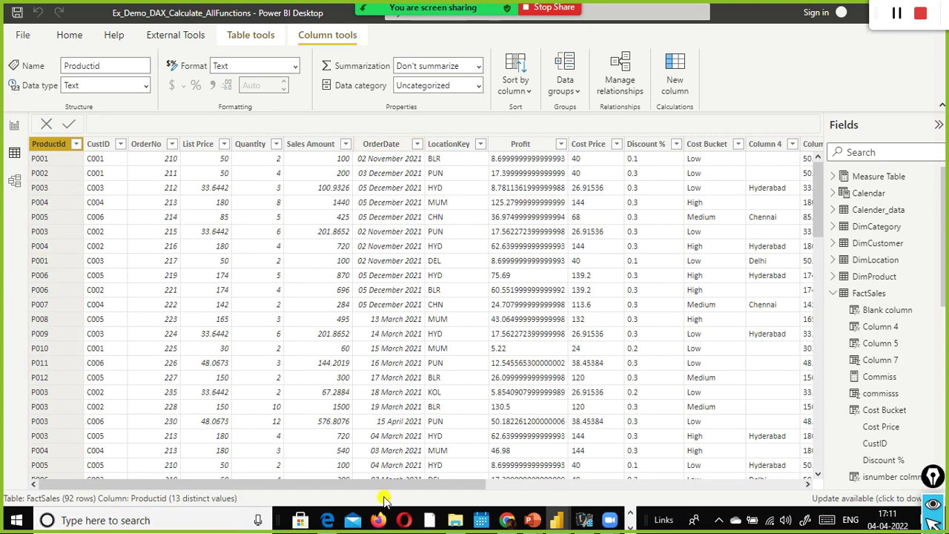
{"action": "left_click_drag", "start_coordinate": [380, 483], "coordinate": [699, 484]}
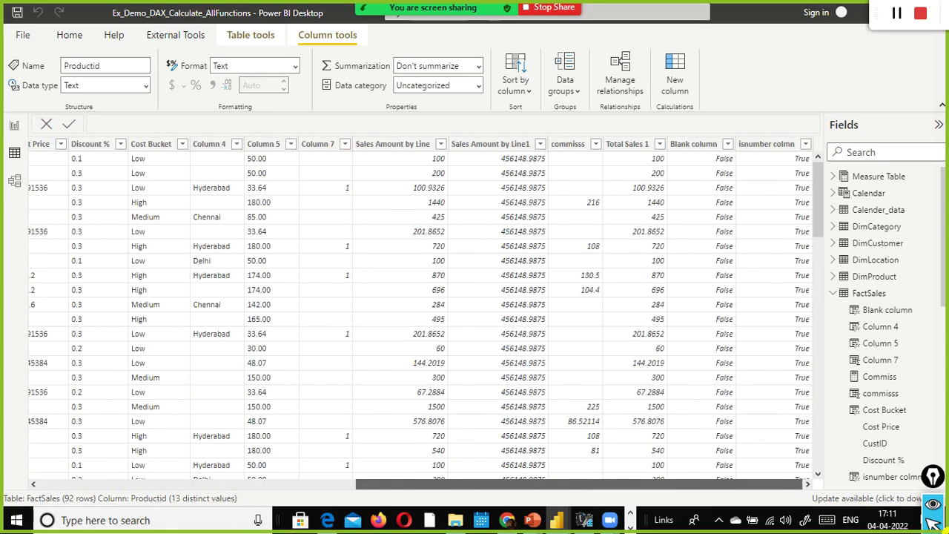
{"action": "left_click", "coordinate": [763, 145]}
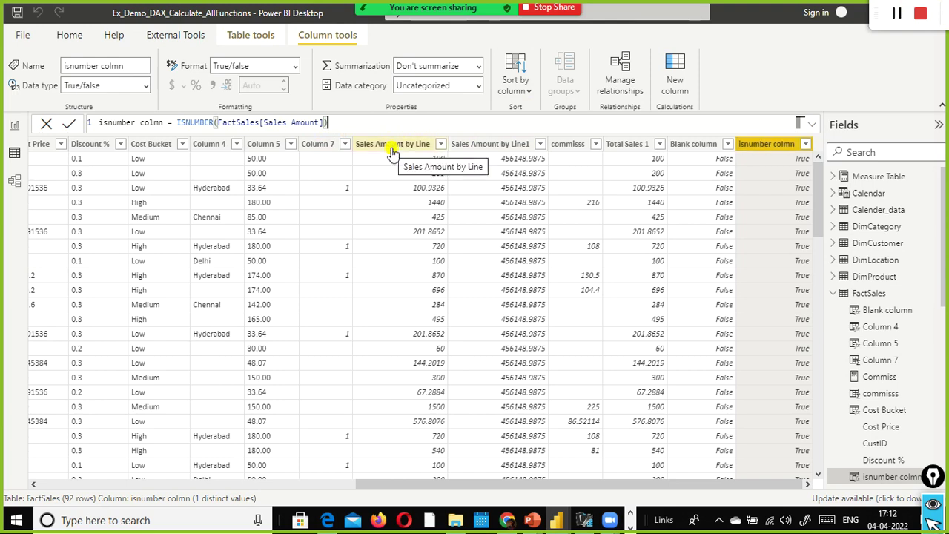
{"action": "key", "text": "ctrl+Left"}
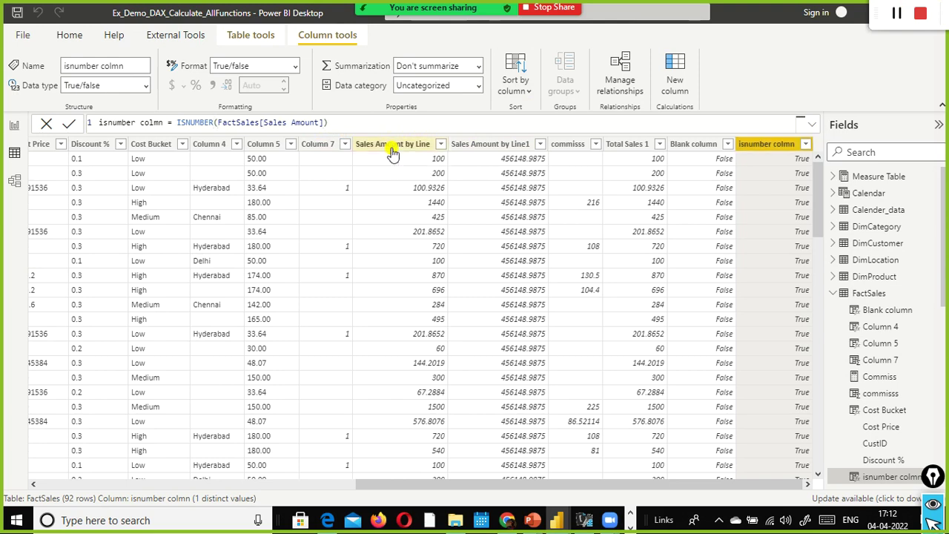
{"action": "type", "text": "IIF("}
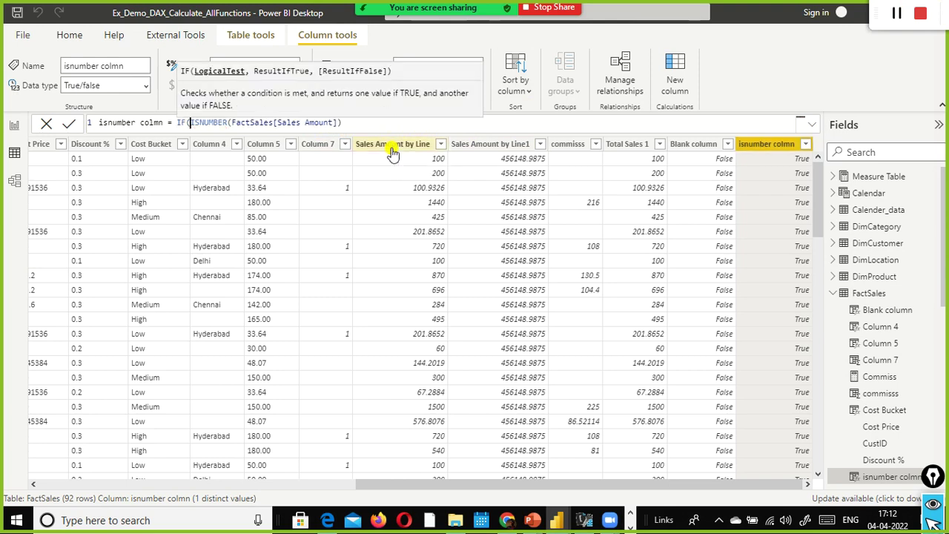
{"action": "key", "text": "End"}
{"action": "type", "text": ", curre"}
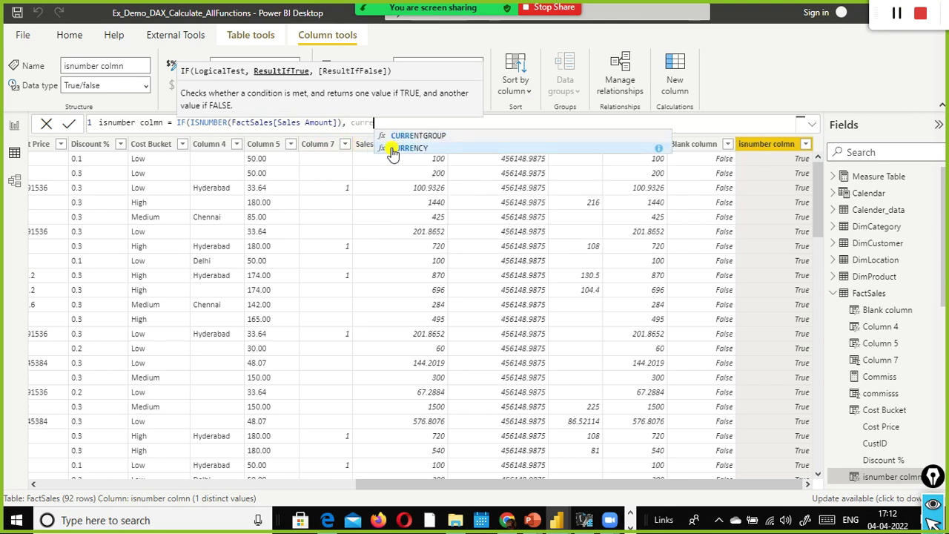
{"action": "left_click", "coordinate": [393, 149]}
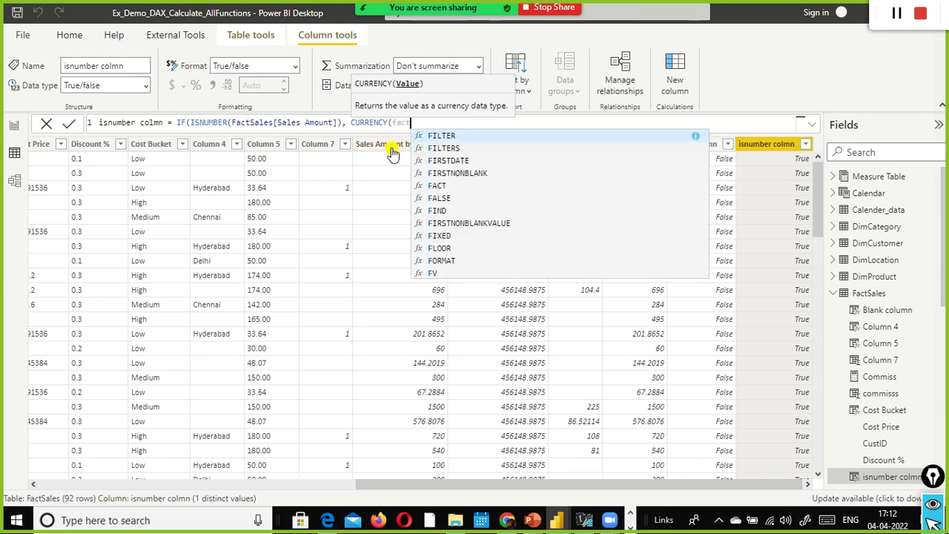
Step: Enter FactSales[Sales Amount] as the value of the CURRENCY function
{"action": "type", "text": "actsales"}
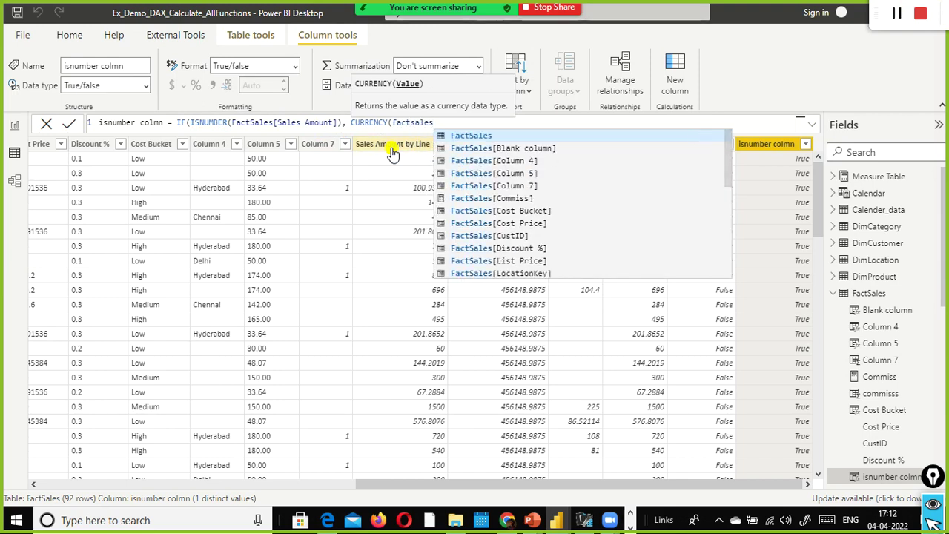
{"action": "type", "text": "[sales"}
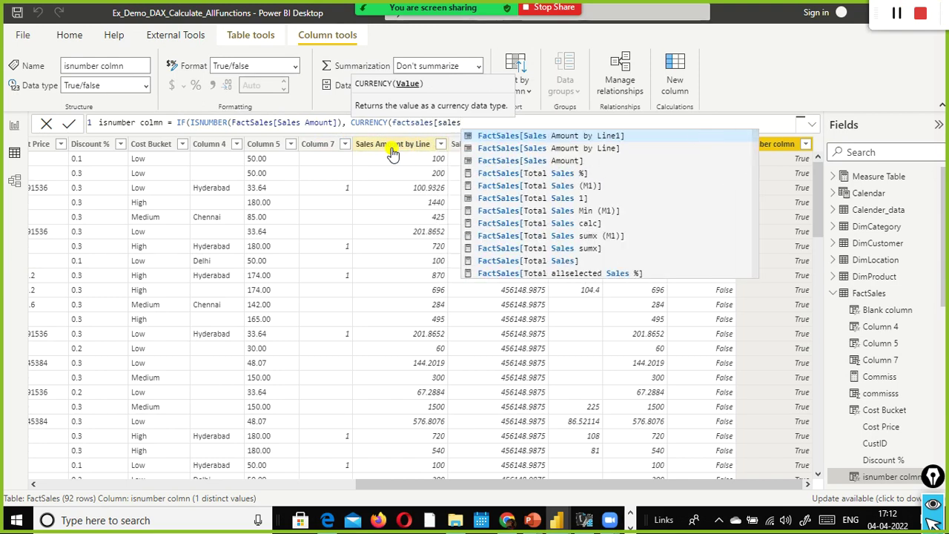
{"action": "key", "text": "Down"}
{"action": "key", "text": "Down"}
{"action": "key", "text": "Tab"}
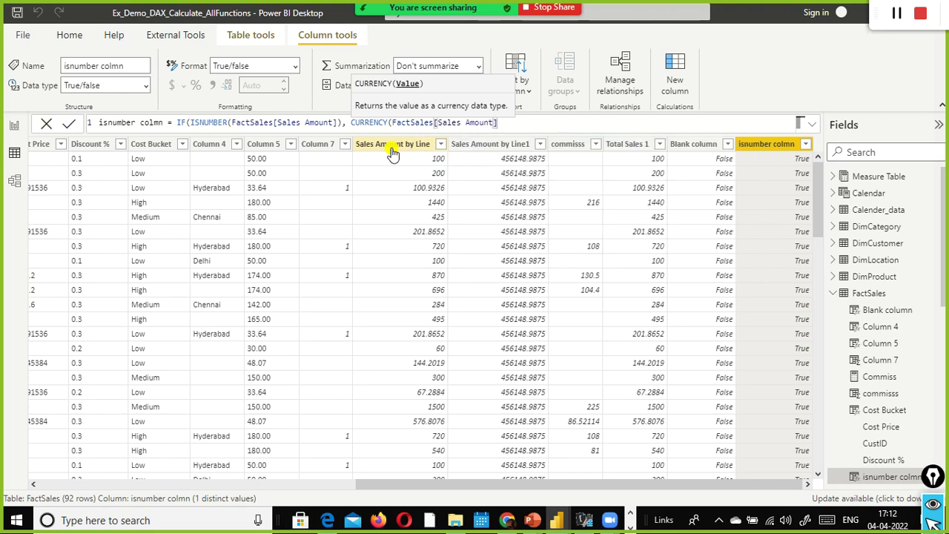
{"action": "type", "text": ", fact"}
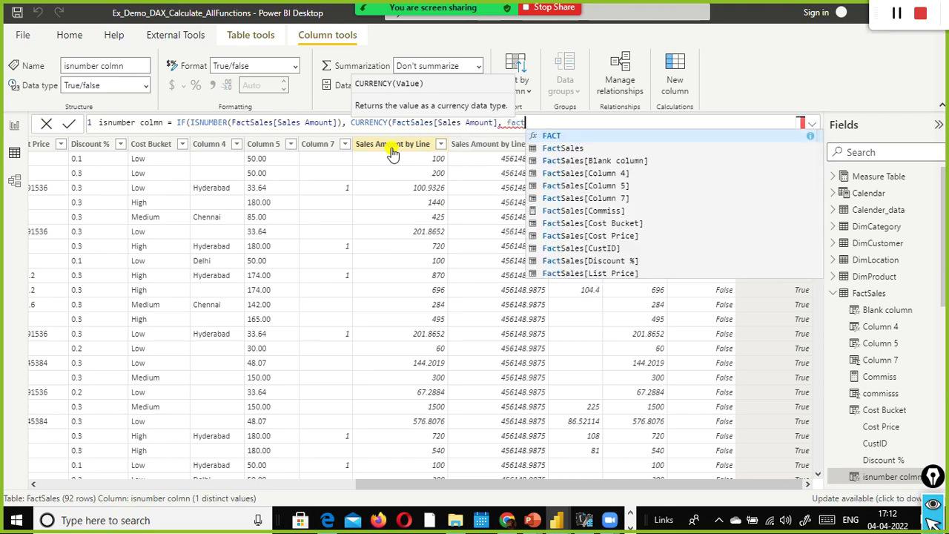
{"action": "type", "text": "sales"}
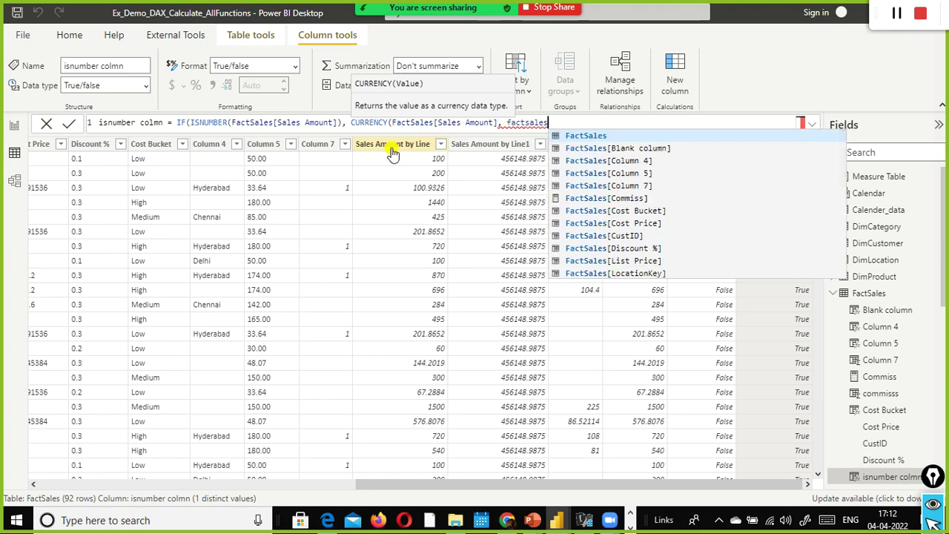
{"action": "type", "text": "[salesam"}
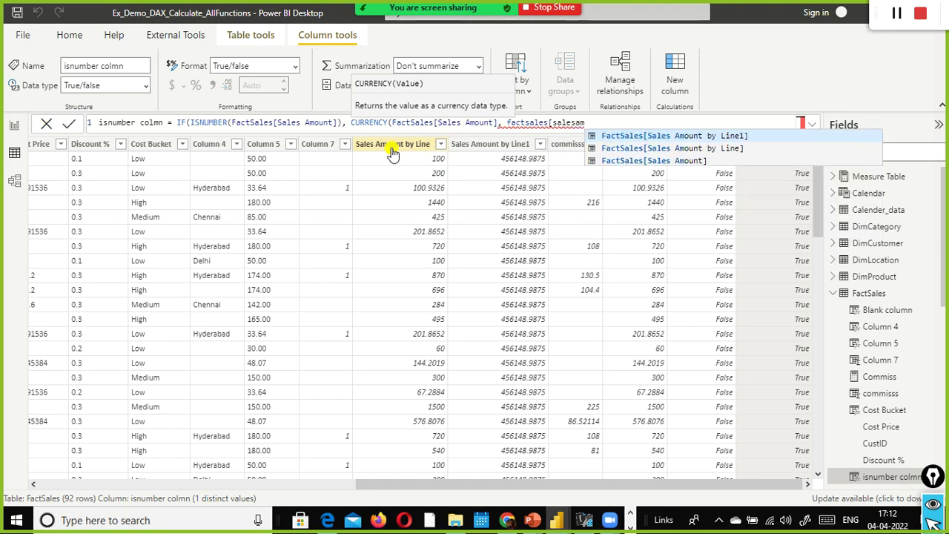
{"action": "key", "text": "Down"}
{"action": "key", "text": "Down"}
{"action": "key", "text": "Tab"}
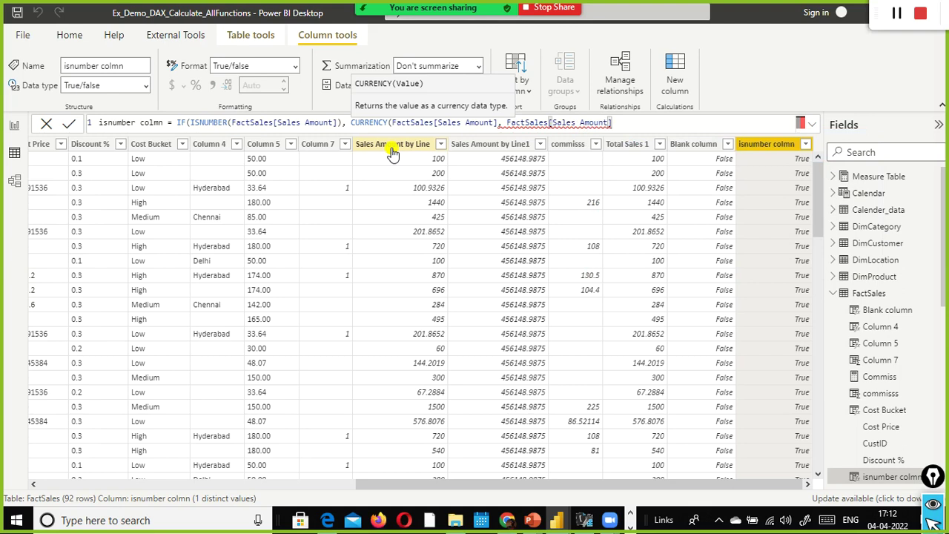
{"action": "key", "text": "shift+Left"}
{"action": "key", "text": "shift+Left"}
{"action": "key", "text": "shift+Left"}
{"action": "key", "text": "shift+Left"}
{"action": "key", "text": "shift+Left"}
{"action": "key", "text": "shift+Left"}
{"action": "key", "text": "shift+Left"}
{"action": "key", "text": "shift+Left"}
{"action": "key", "text": "shift+Left"}
{"action": "key", "text": "shift+Left"}
{"action": "key", "text": "shift+Left"}
{"action": "key", "text": "shift+Left"}
{"action": "key", "text": "shift+Left"}
{"action": "key", "text": "shift+Left"}
{"action": "key", "text": "shift+Left"}
{"action": "key", "text": "shift+Left"}
{"action": "key", "text": "shift+Left"}
{"action": "key", "text": "shift+Left"}
{"action": "key", "text": "shift+Left"}
{"action": "key", "text": "shift+Left"}
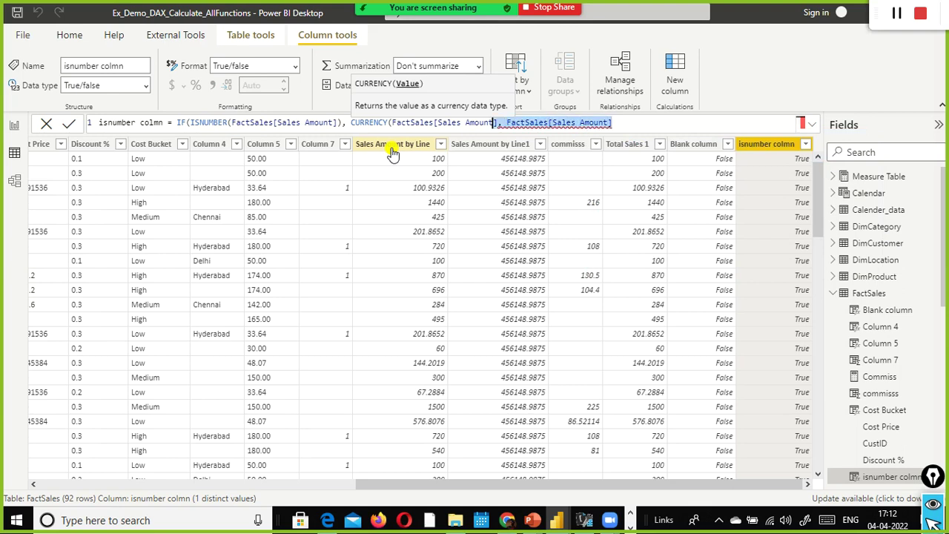
{"action": "key", "text": "BackSpace"}
Step: Close the brackets and apply the formula IF(ISNUMBER(FactSales[Sales Amount]), CURRENCY(FactSales[Sales Amount]))
{"action": "type", "text": ")"}
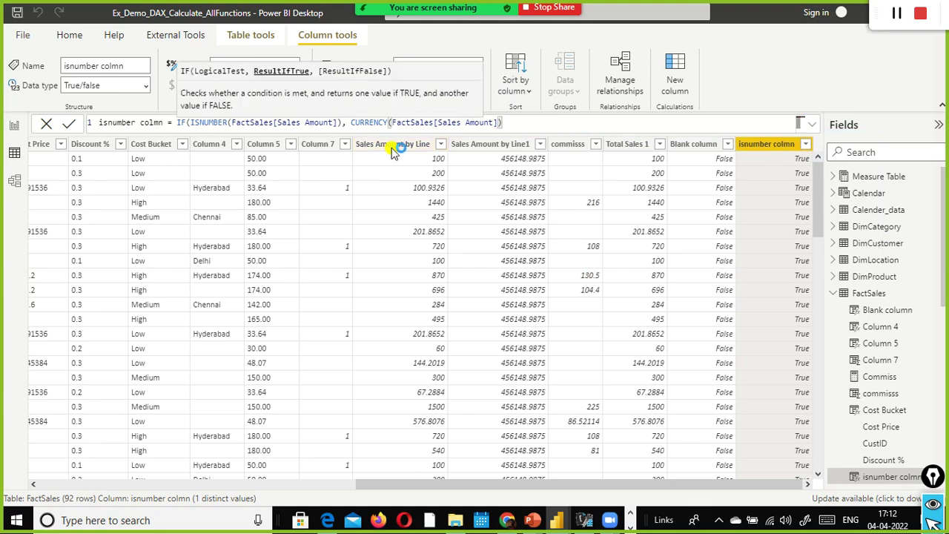
{"action": "key", "text": "Return"}
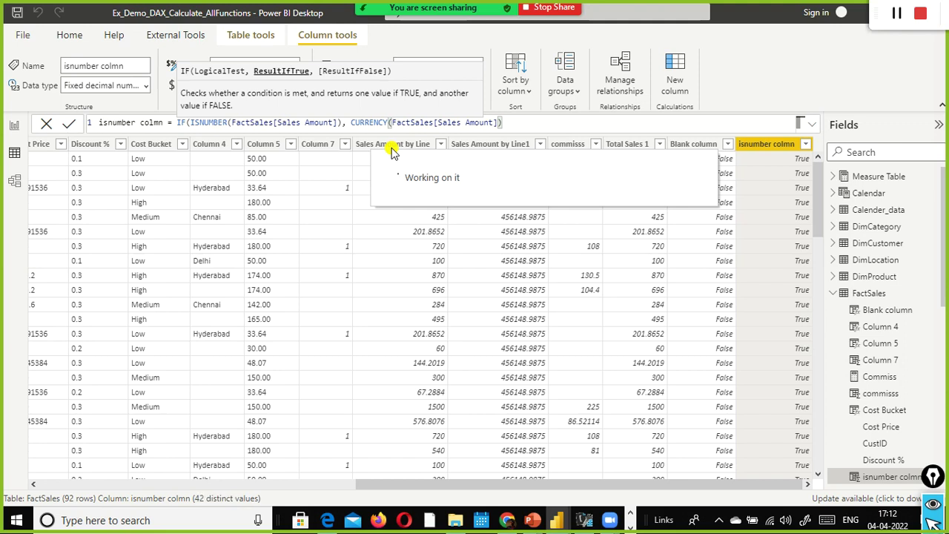
{"action": "type", "text": ")"}
{"action": "key", "text": "Return"}
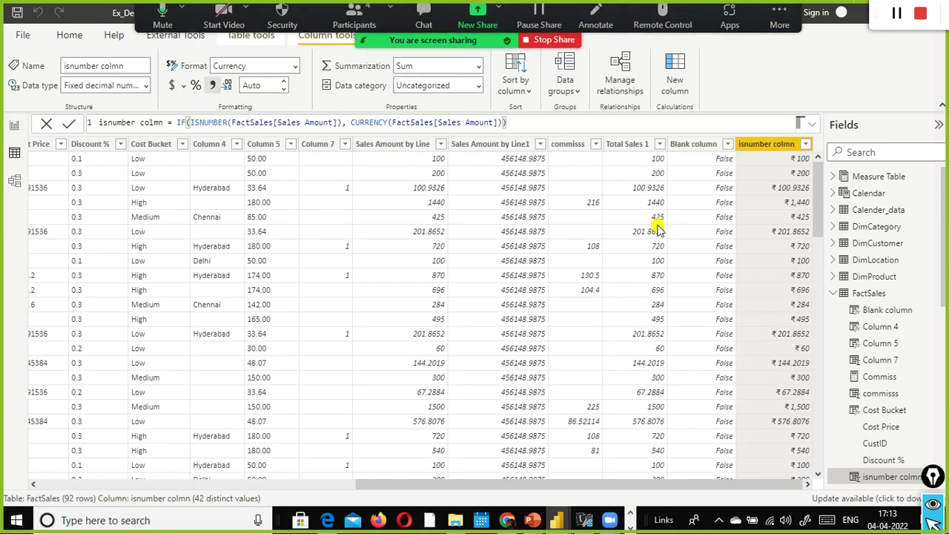
Step: Add False as the result if false of the IF function in isnumber colmn, and apply the formula
{"action": "left_click", "coordinate": [415, 123]}
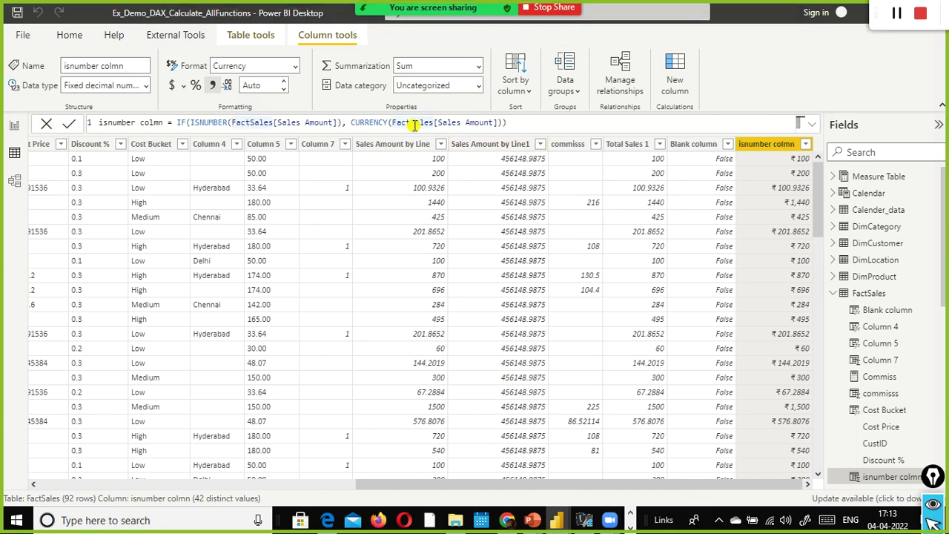
{"action": "left_click", "coordinate": [505, 123]}
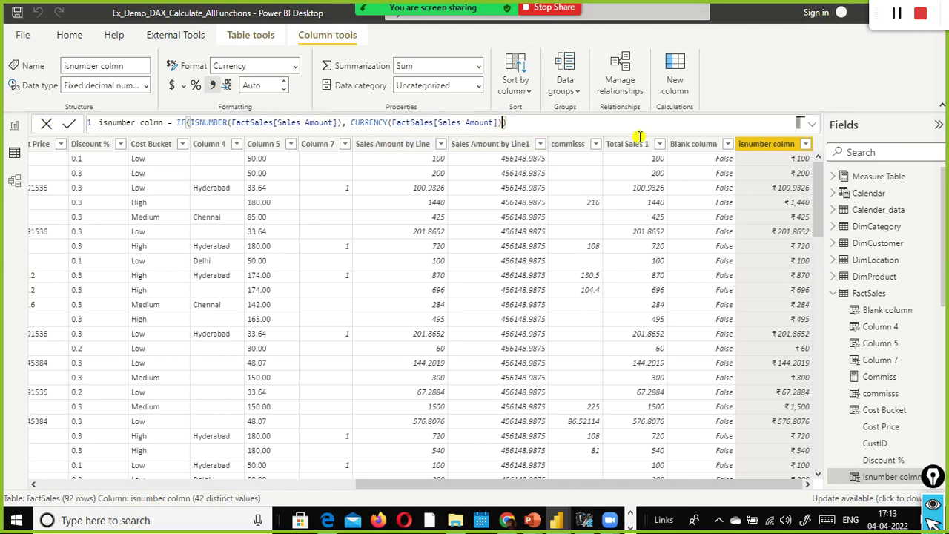
{"action": "type", "text": ", "}
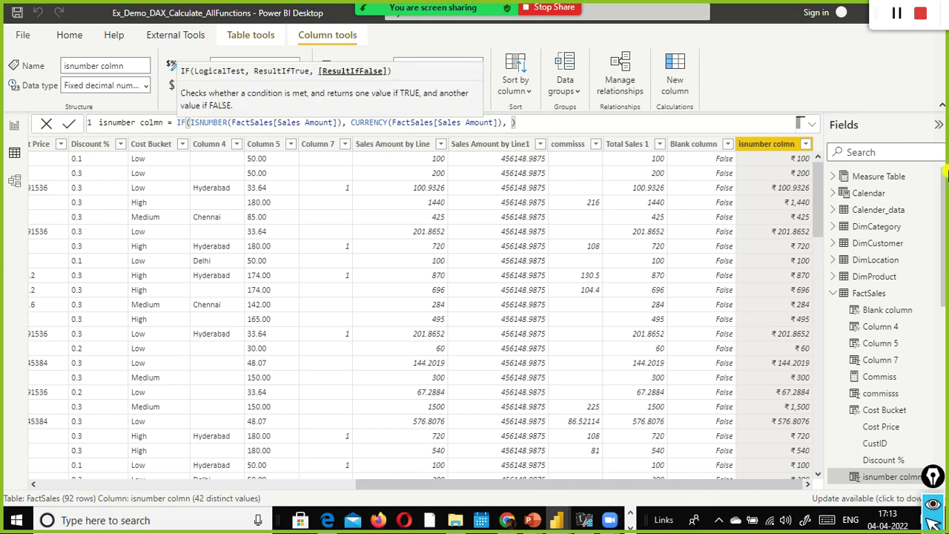
{"action": "type", "text": "Fals"}
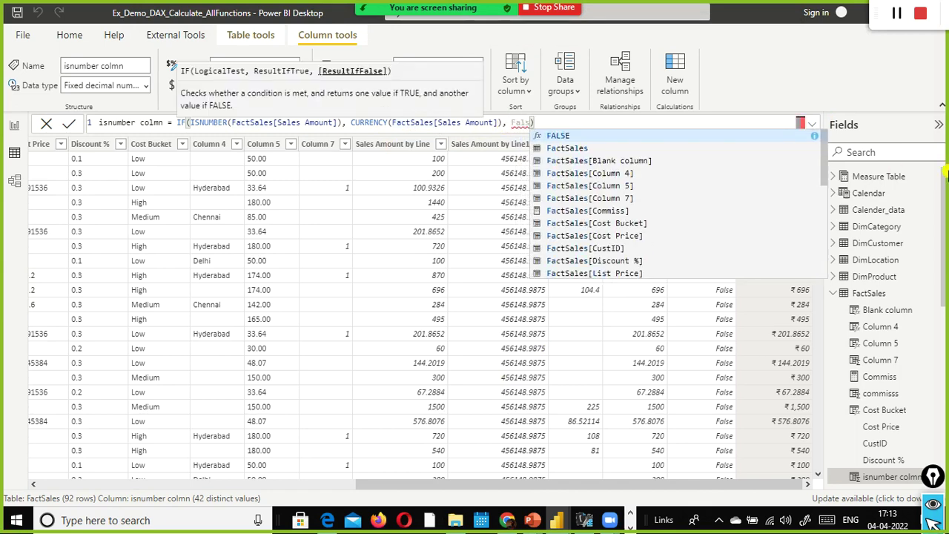
{"action": "type", "text": "e"}
{"action": "key", "text": "Return"}
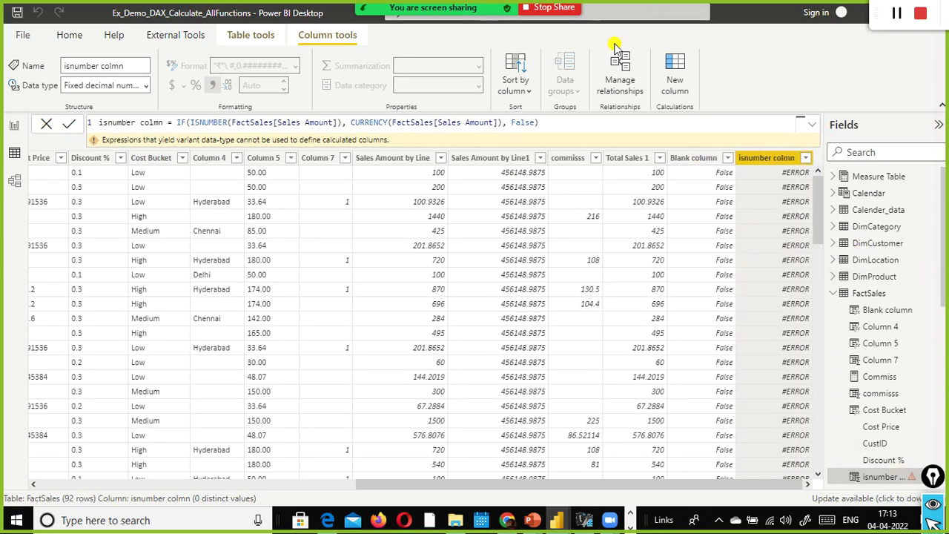
Step: Replace False in the isnumber colmn formula with FactSales[Sales Amount] as the result if false, and apply it
{"action": "left_click", "coordinate": [524, 122]}
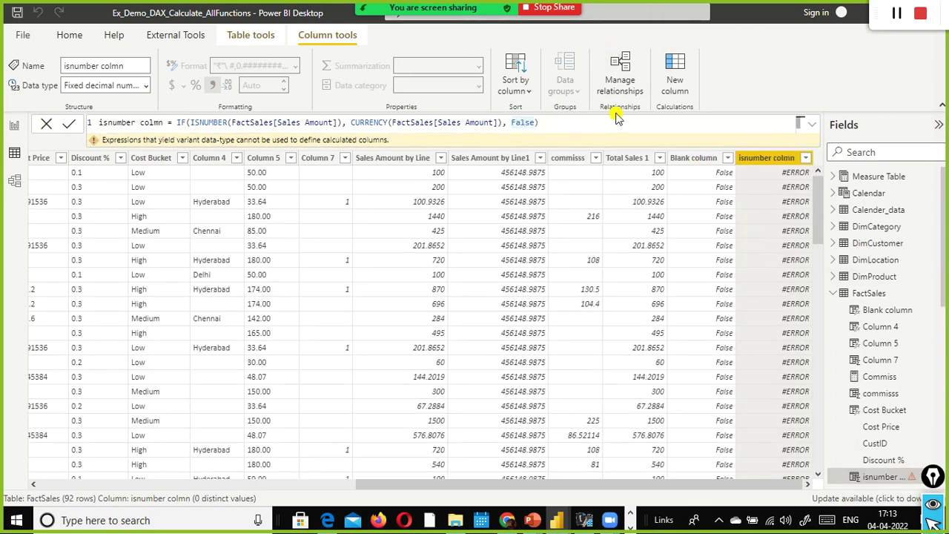
{"action": "key", "text": "Delete"}
{"action": "key", "text": "Delete"}
{"action": "key", "text": "BackSpace"}
{"action": "key", "text": "BackSpace"}
{"action": "key", "text": "BackSpace"}
{"action": "type", "text": "sales am"}
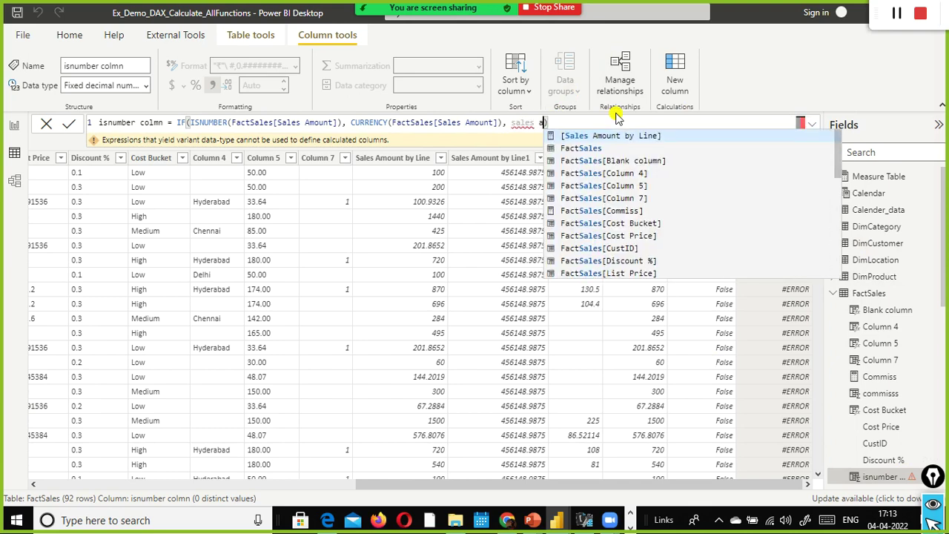
{"action": "key", "text": "Down"}
{"action": "key", "text": "Down"}
{"action": "key", "text": "Down"}
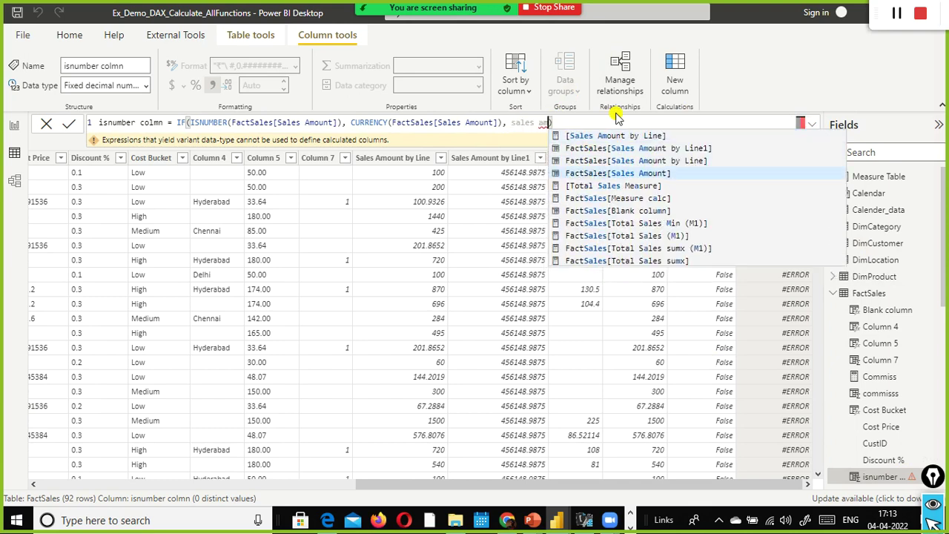
{"action": "key", "text": "Tab"}
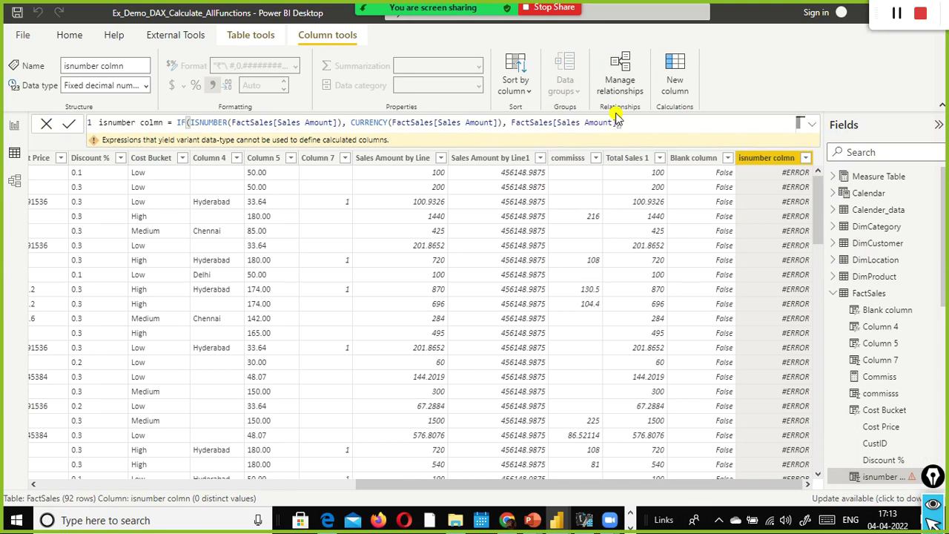
{"action": "key", "text": "Return"}
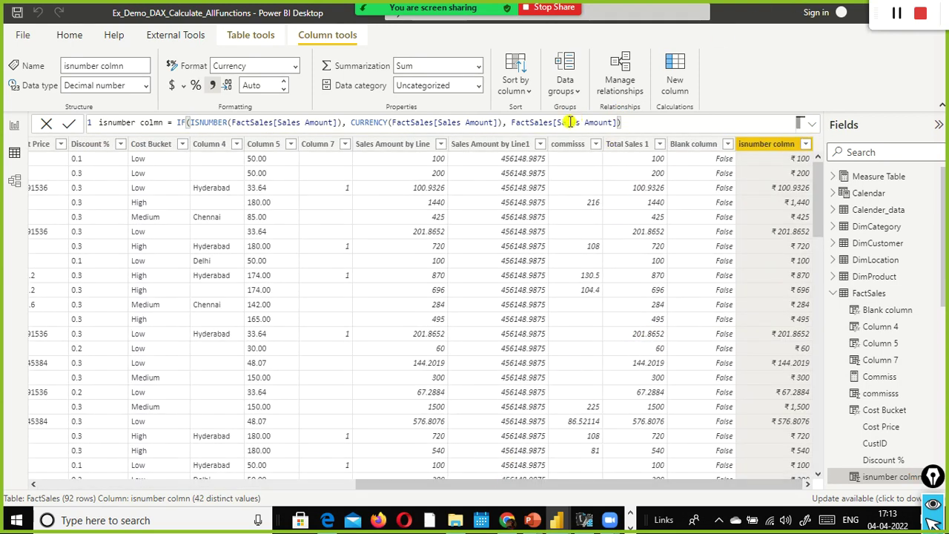
{"action": "left_click_drag", "start_coordinate": [512, 121], "coordinate": [617, 123]}
{"action": "left_click", "coordinate": [717, 132]}
{"action": "key", "text": "ctrl+a"}
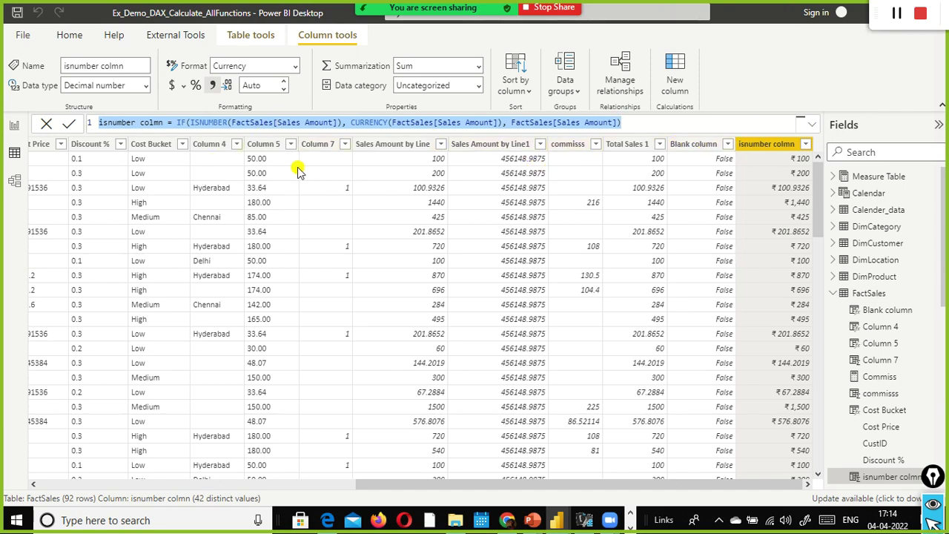
{"action": "left_click", "coordinate": [291, 124]}
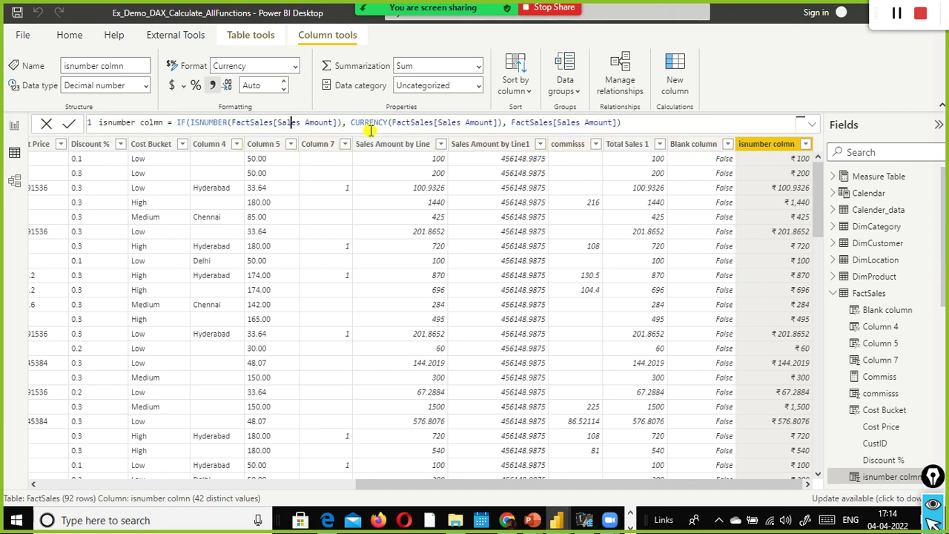
{"action": "double_click", "coordinate": [313, 123]}
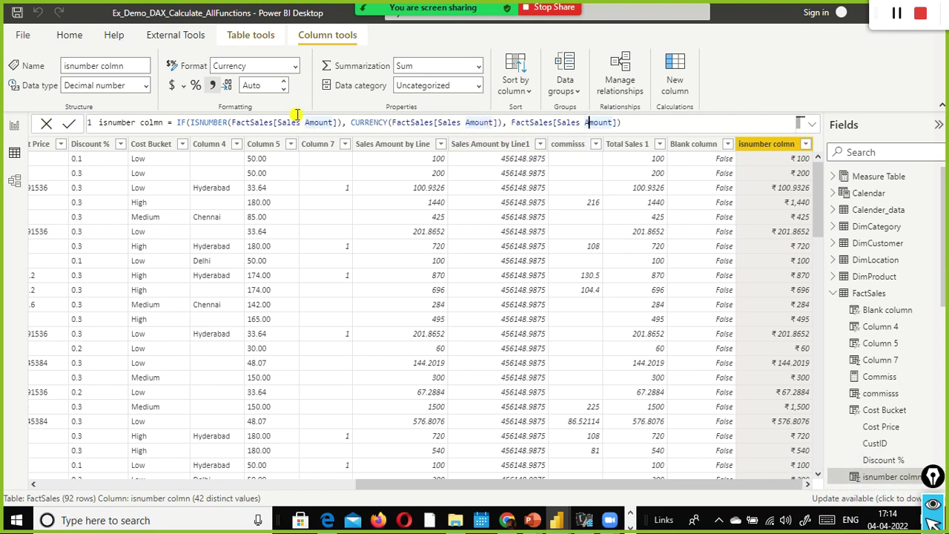
Step: Replace the result if false of the IF function in isnumber colmn with 9999, and apply the formula
{"action": "key", "text": "Right"}
{"action": "key", "text": "Right"}
{"action": "key", "text": "Right"}
{"action": "key", "text": "Right"}
{"action": "key", "text": "Right"}
{"action": "key", "text": "Right"}
{"action": "key", "text": "ctrl+shift+Left"}
{"action": "key", "text": "ctrl+shift+Left"}
{"action": "key", "text": "ctrl+shift+Left"}
{"action": "key", "text": "ctrl+shift+Left"}
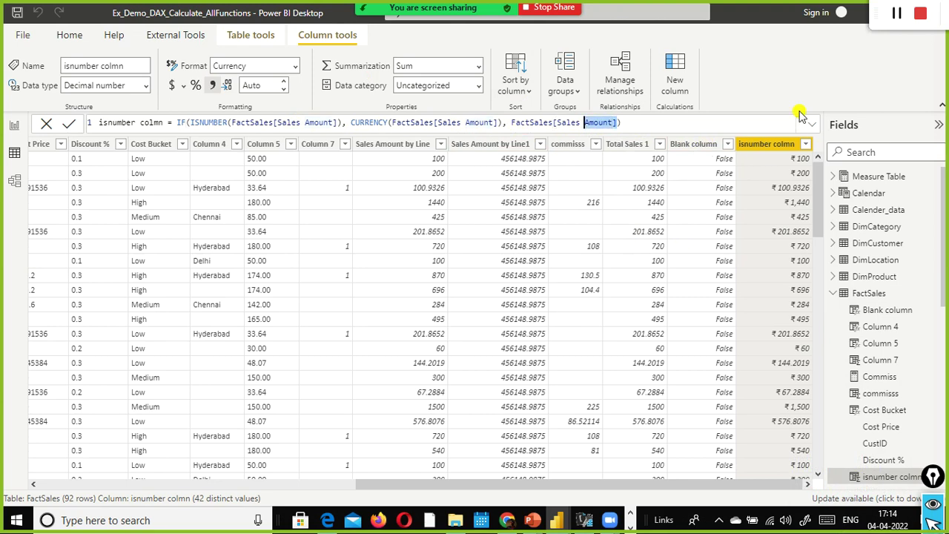
{"action": "type", "text": "9999"}
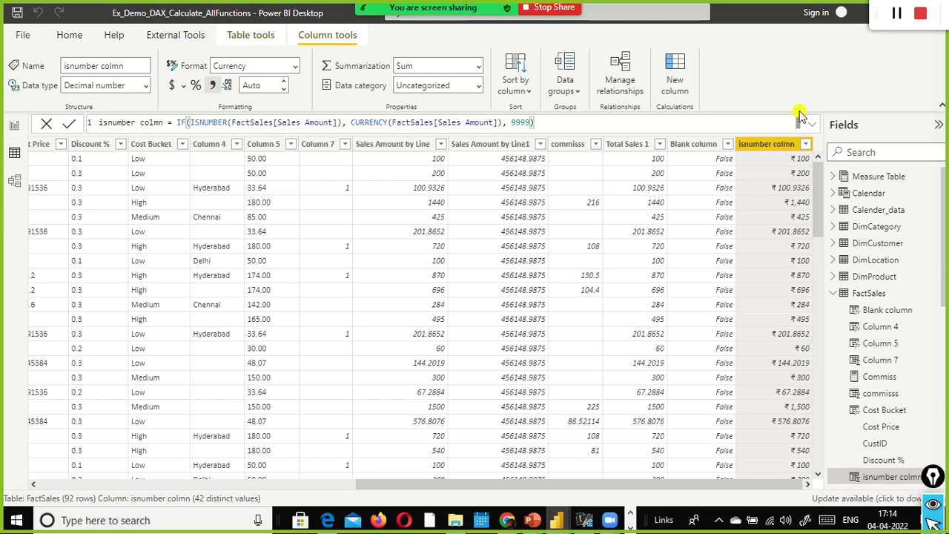
{"action": "key", "text": "Return"}
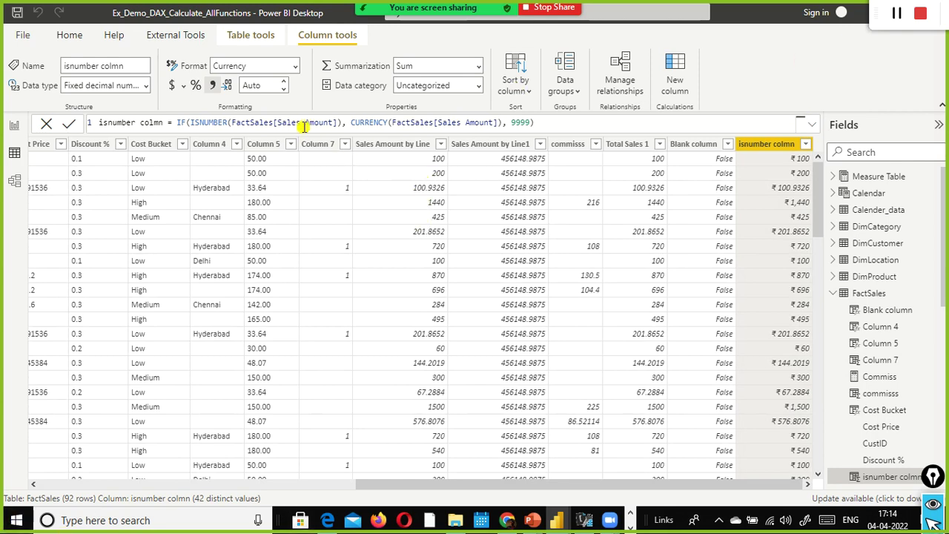
{"action": "double_click", "coordinate": [526, 123]}
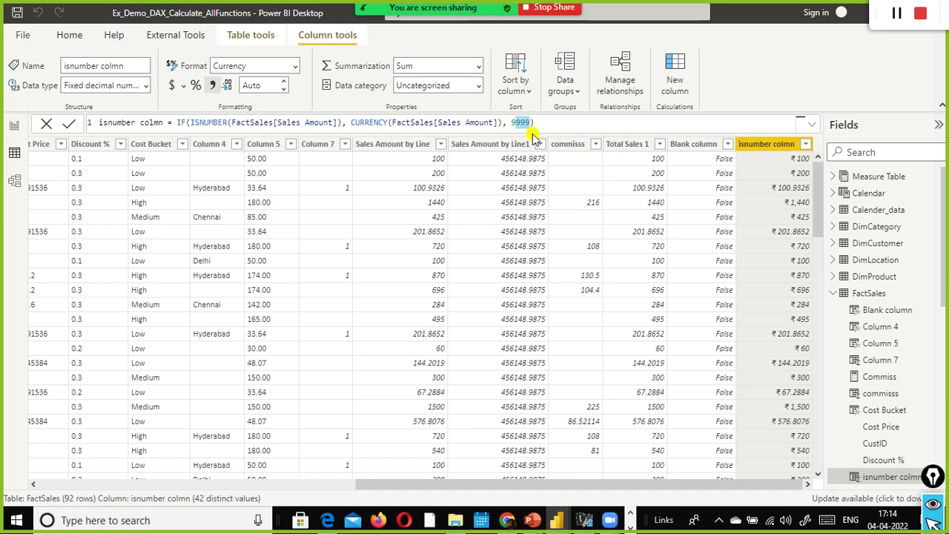
{"action": "left_click", "coordinate": [553, 124]}
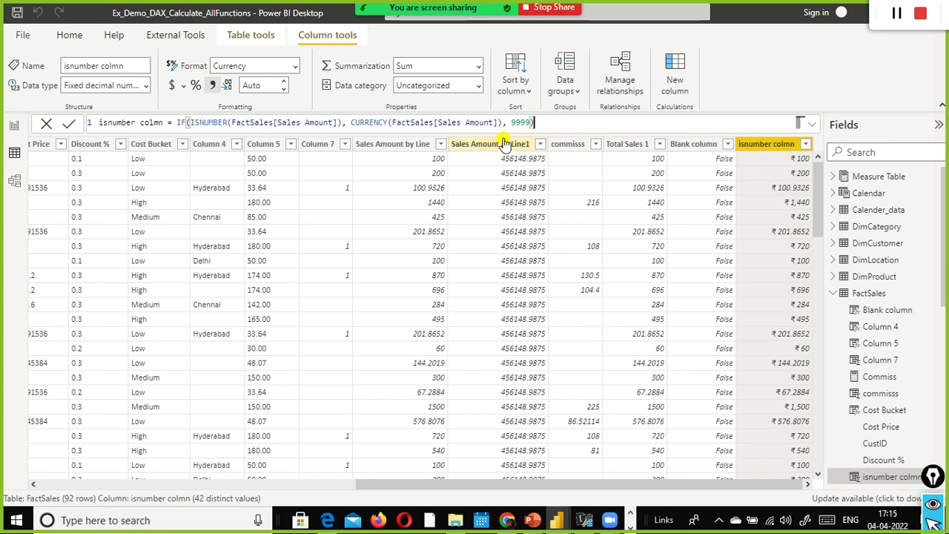
{"action": "triple_click", "coordinate": [563, 117]}
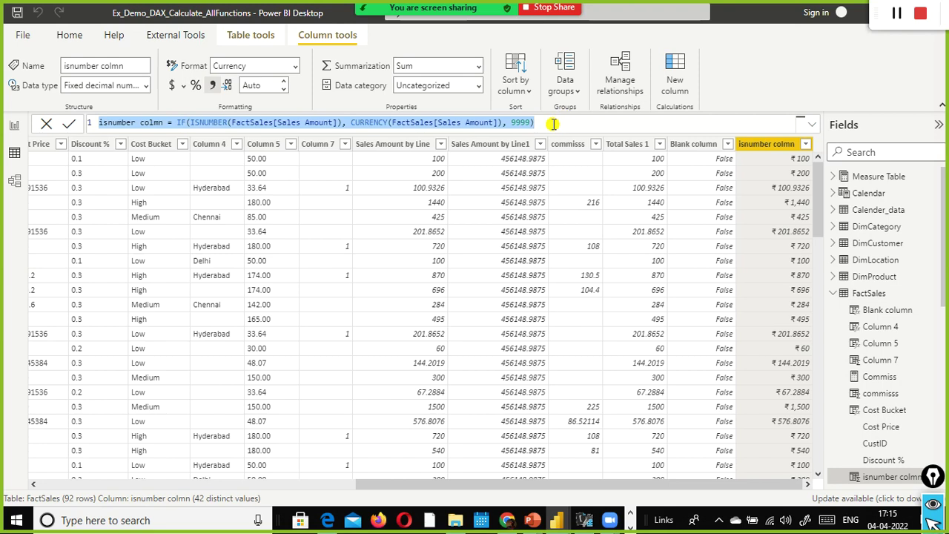
{"action": "left_click", "coordinate": [373, 18]}
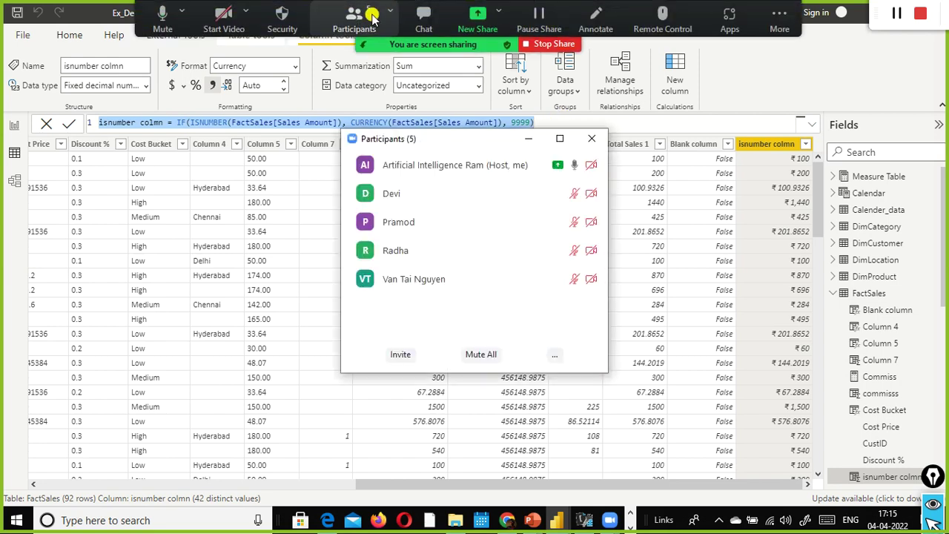
{"action": "left_click", "coordinate": [595, 143]}
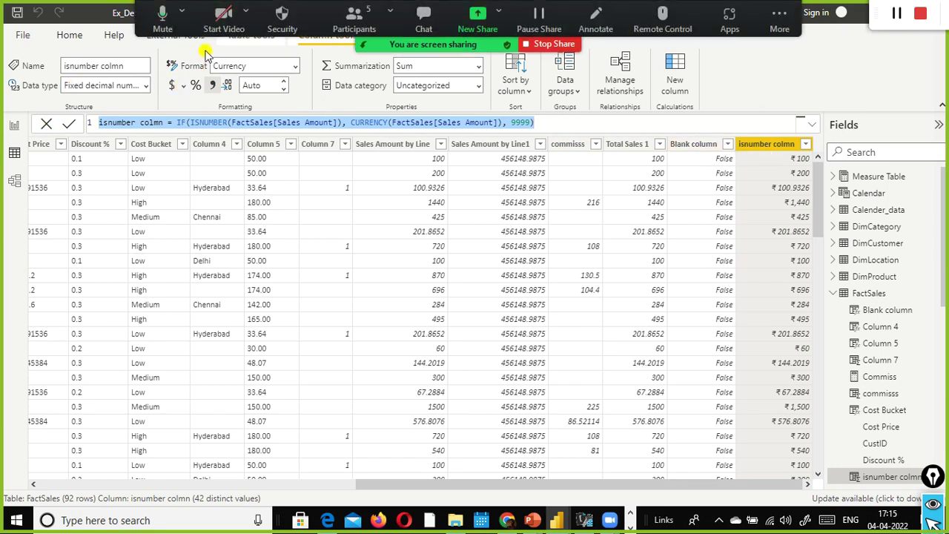
{"action": "left_click", "coordinate": [671, 89]}
{"action": "left_click", "coordinate": [671, 93]}
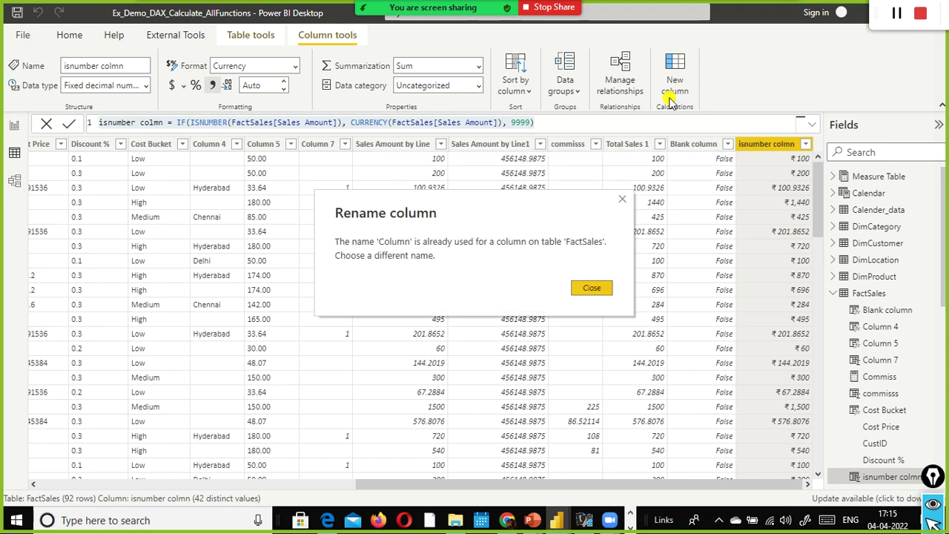
{"action": "left_click", "coordinate": [597, 288]}
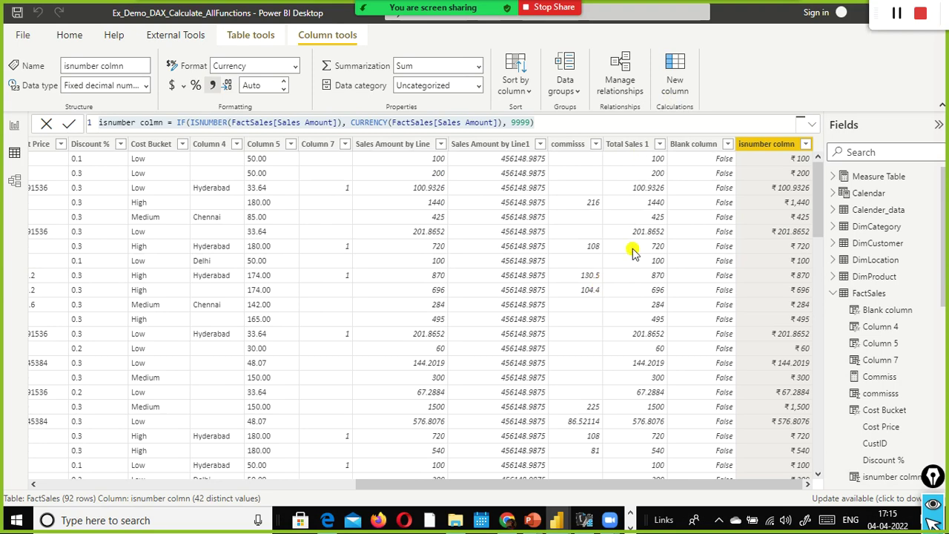
{"action": "key", "text": "Return"}
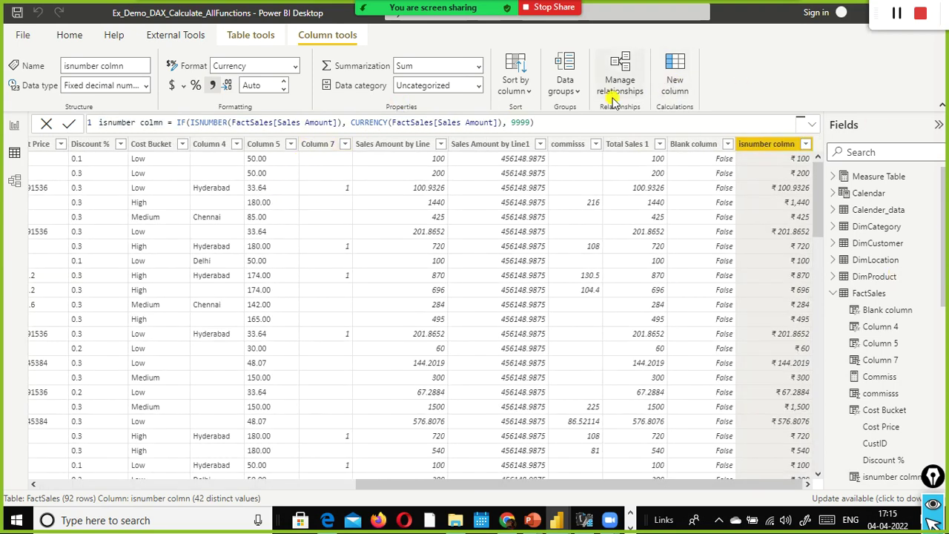
Step: Create a new calculated column in FactSales named contains Column and start its formula with the CONTAINS function
{"action": "left_click", "coordinate": [676, 69]}
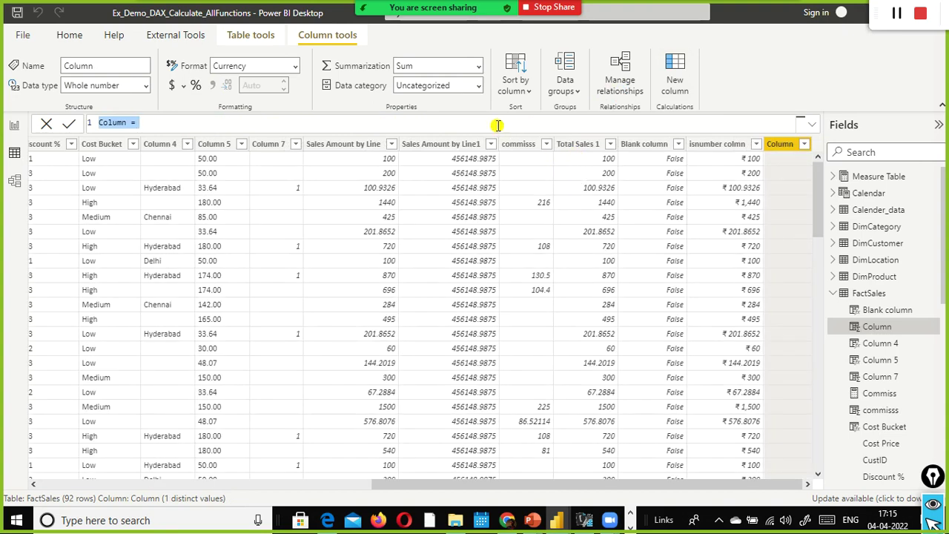
{"action": "key", "text": "Home"}
{"action": "type", "text": "contains Column = "}
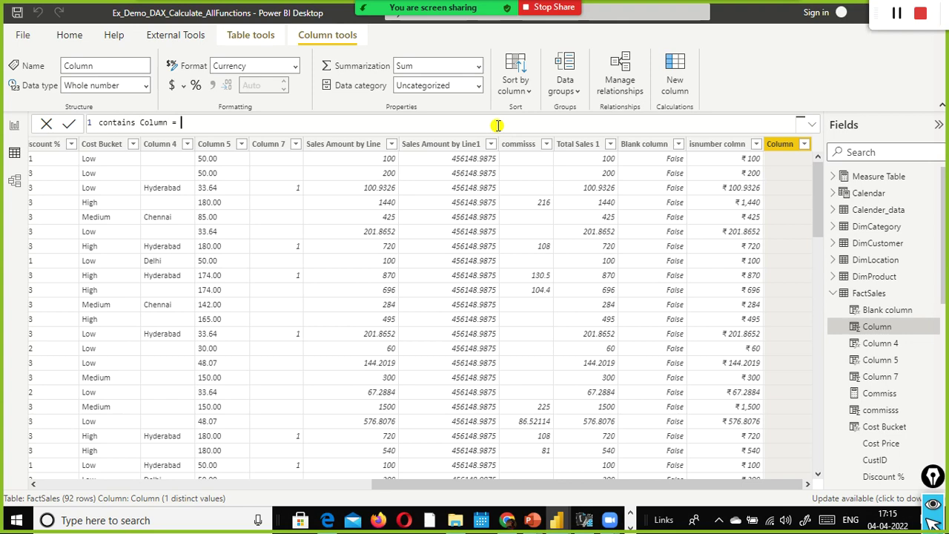
{"action": "type", "text": "contains"}
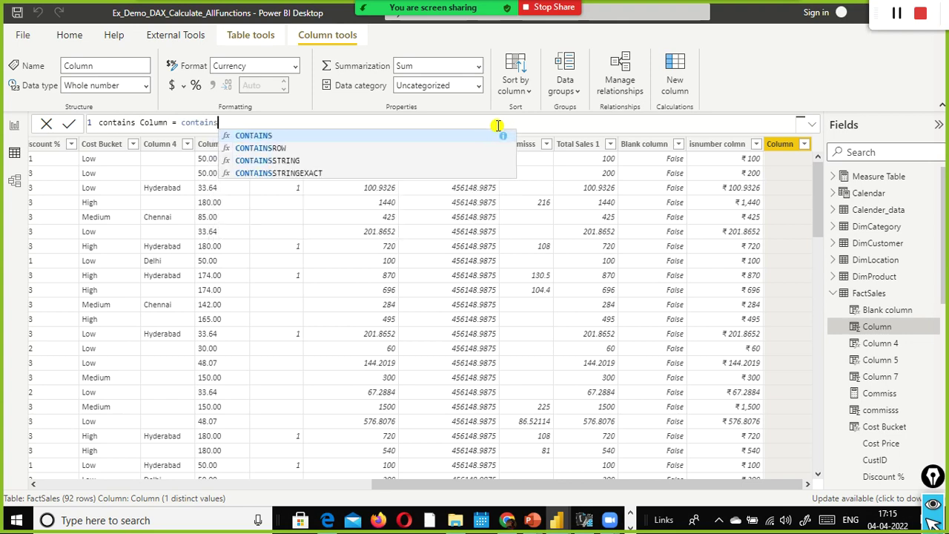
{"action": "type", "text": "(("}
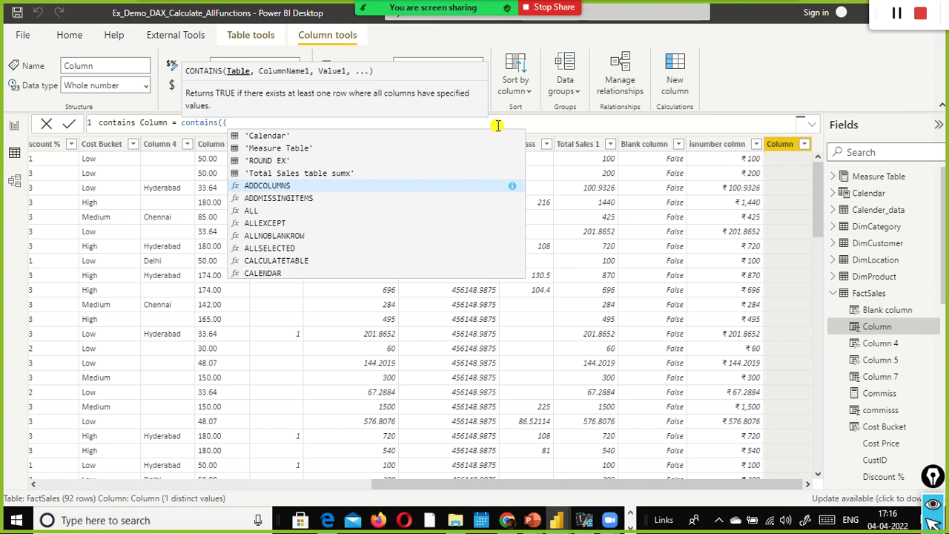
{"action": "key", "text": "BackSpace"}
Step: Enter FactSales as the table and FactSales[Productid] as the column name of the CONTAINS function, and apply the formula
{"action": "type", "text": "fact"}
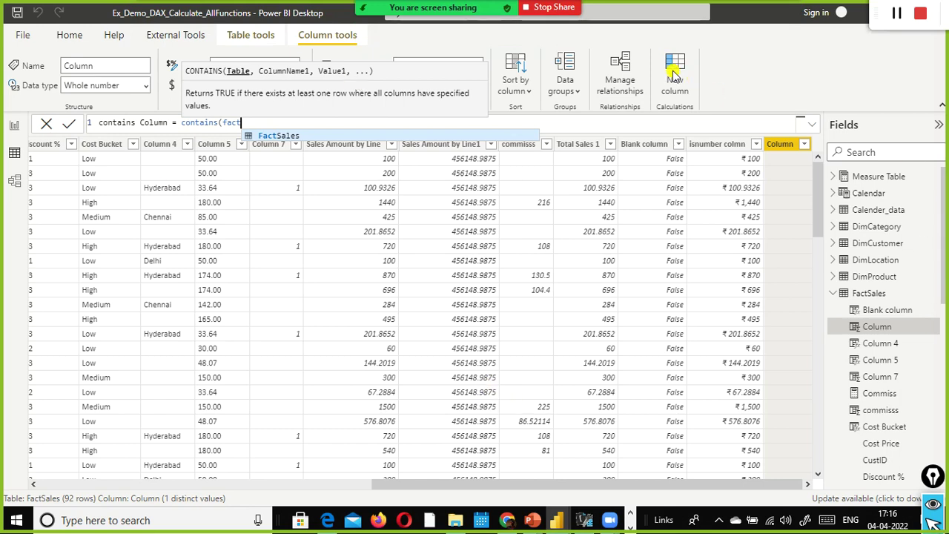
{"action": "left_click", "coordinate": [291, 139]}
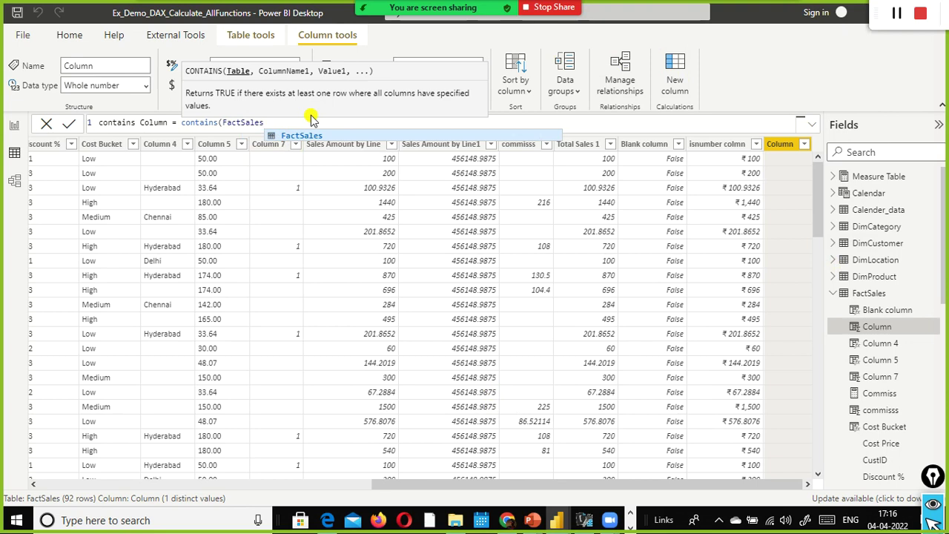
{"action": "type", "text": ", fact"}
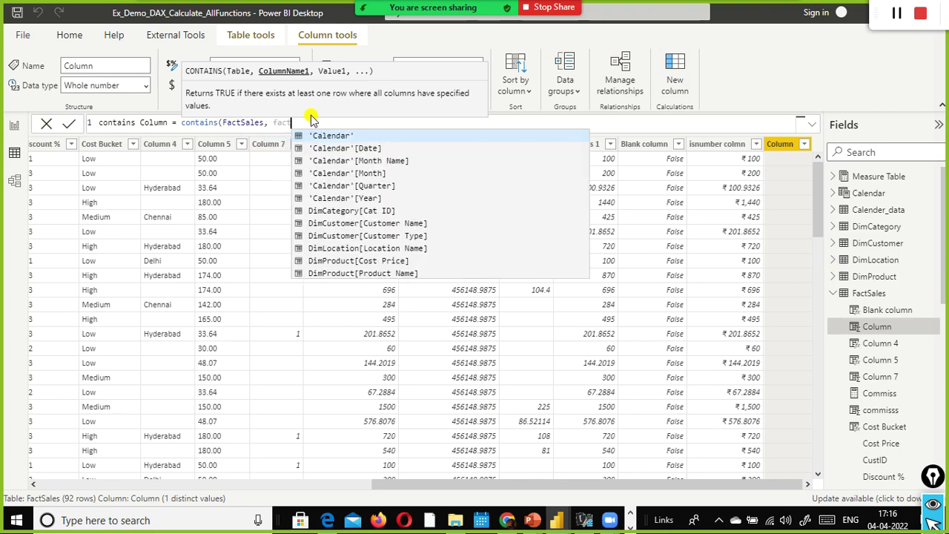
{"action": "type", "text": "sale"}
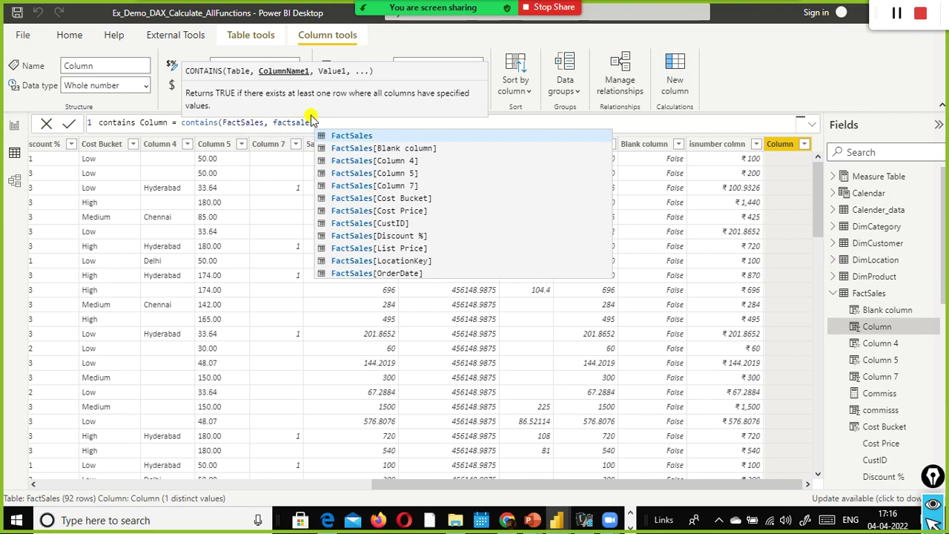
{"action": "type", "text": "s[Productid]"}
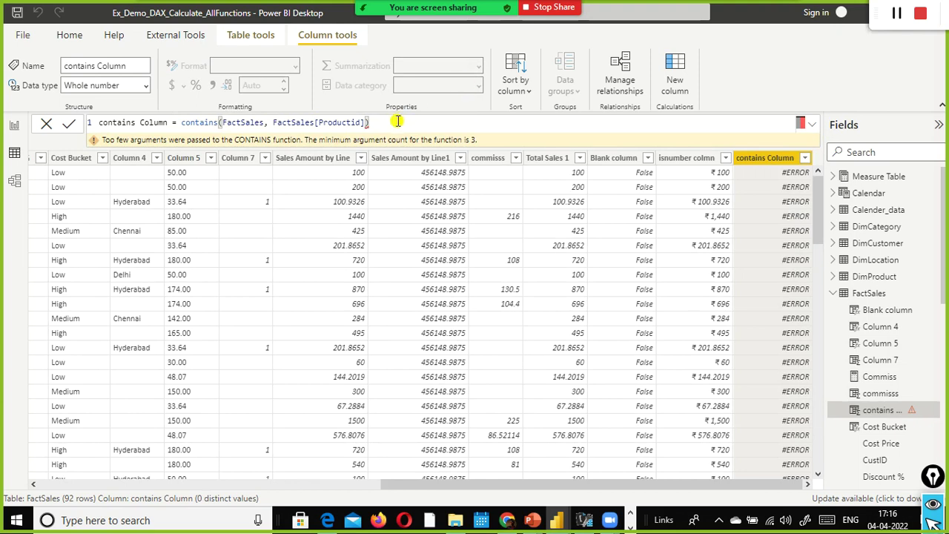
Step: Add "P005" as the value to find in the CONTAINS function of contains Column, and apply the formula
{"action": "key", "text": "BackSpace"}
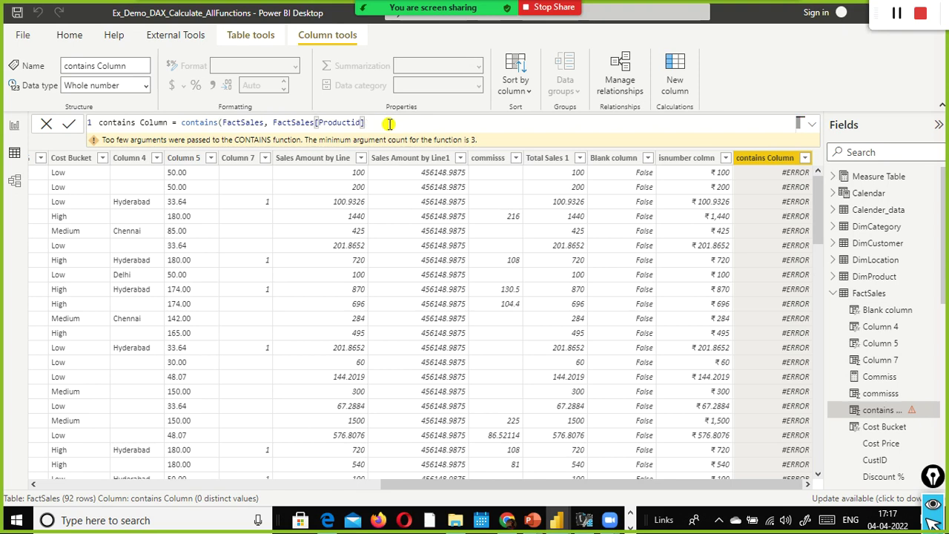
{"action": "type", "text": ", \"P"}
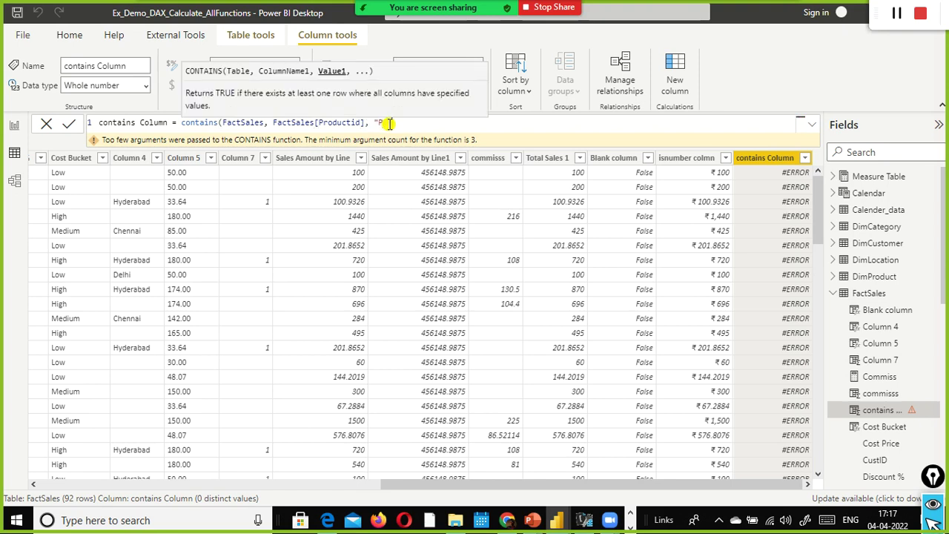
{"action": "type", "text": "01\","}
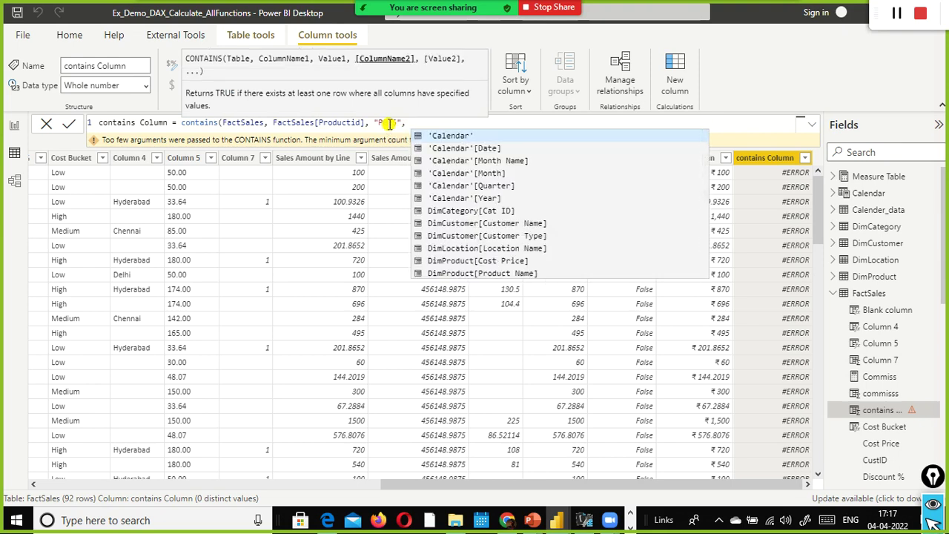
{"action": "key", "text": "BackSpace"}
{"action": "key", "text": "BackSpace"}
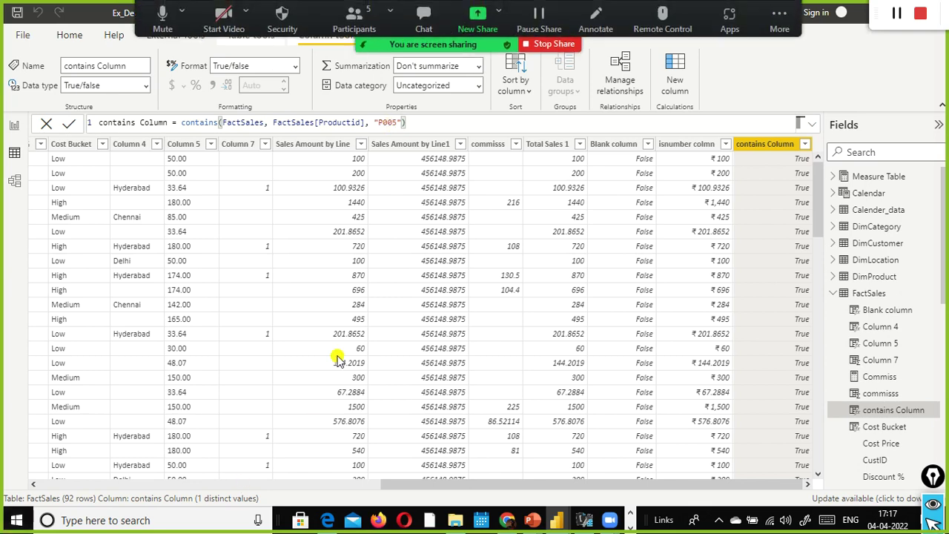
Step: Try to use DimCustomer[CustID] as the second column name of the CONTAINS function, and remove that reference again
{"action": "left_click_drag", "start_coordinate": [417, 485], "coordinate": [42, 454]}
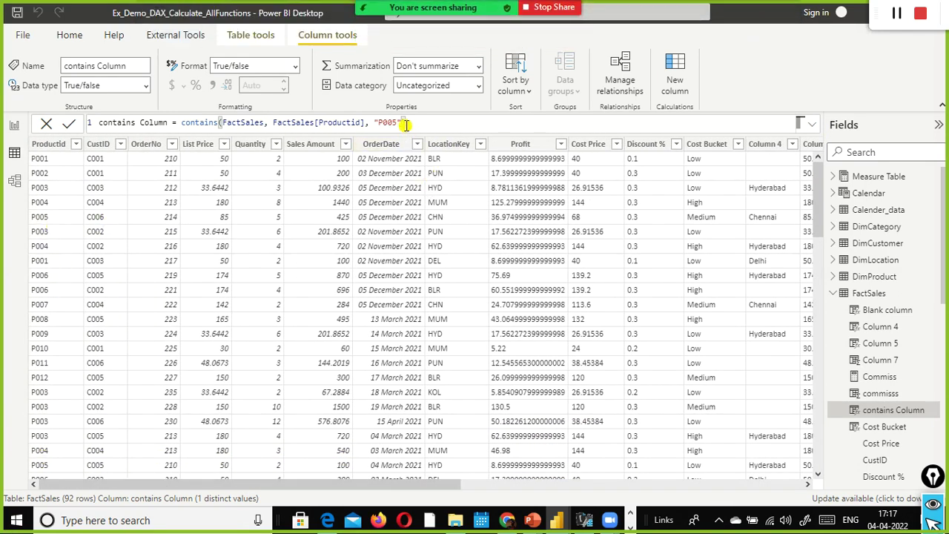
{"action": "key", "text": "Left"}
{"action": "type", "text": ", customer"}
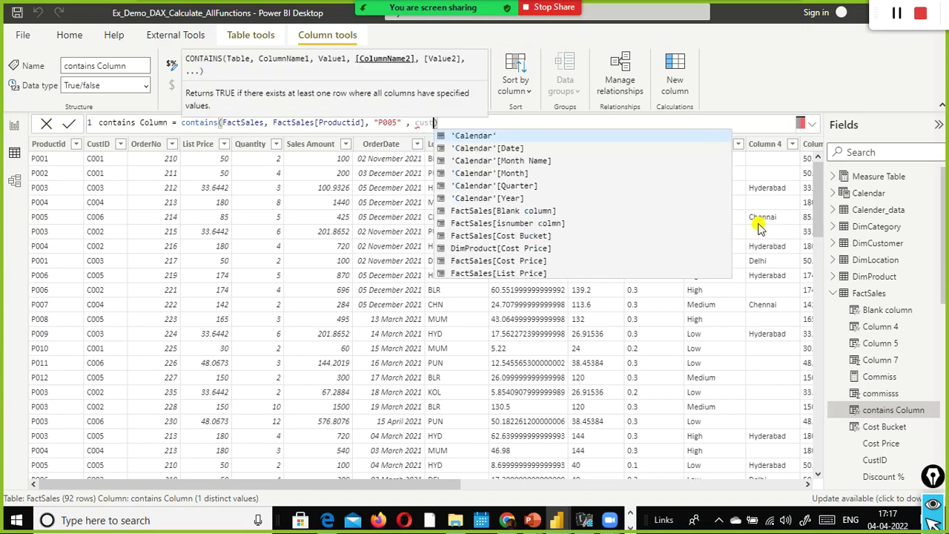
{"action": "key", "text": "Up"}
{"action": "key", "text": "Up"}
{"action": "key", "text": "Down"}
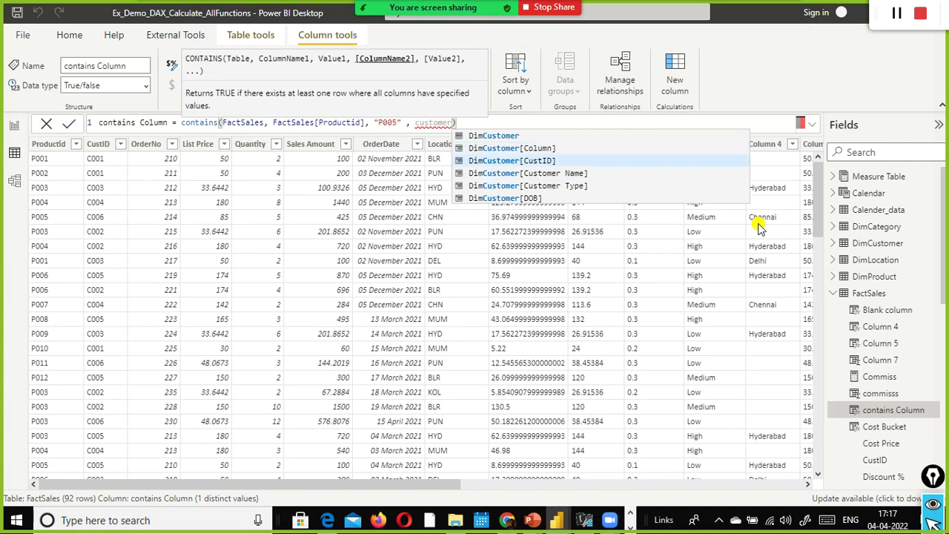
{"action": "key", "text": "Tab"}
{"action": "key", "text": "ctrl+shift+Left"}
{"action": "key", "text": "ctrl+shift+Left"}
{"action": "key", "text": "ctrl+shift+Left"}
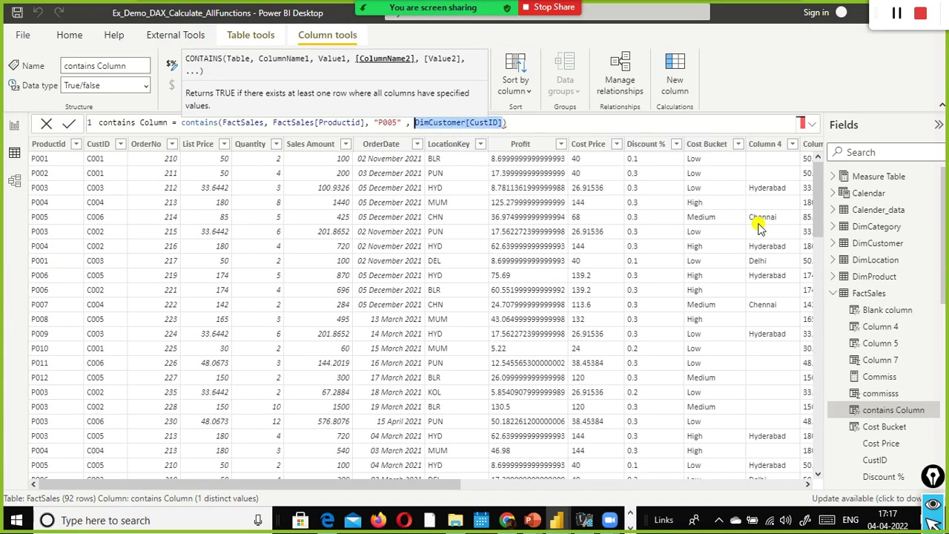
{"action": "key", "text": "BackSpace"}
Step: Enter FactSales[CustID] as the second column name of the CONTAINS function
{"action": "type", "text": "factsales"}
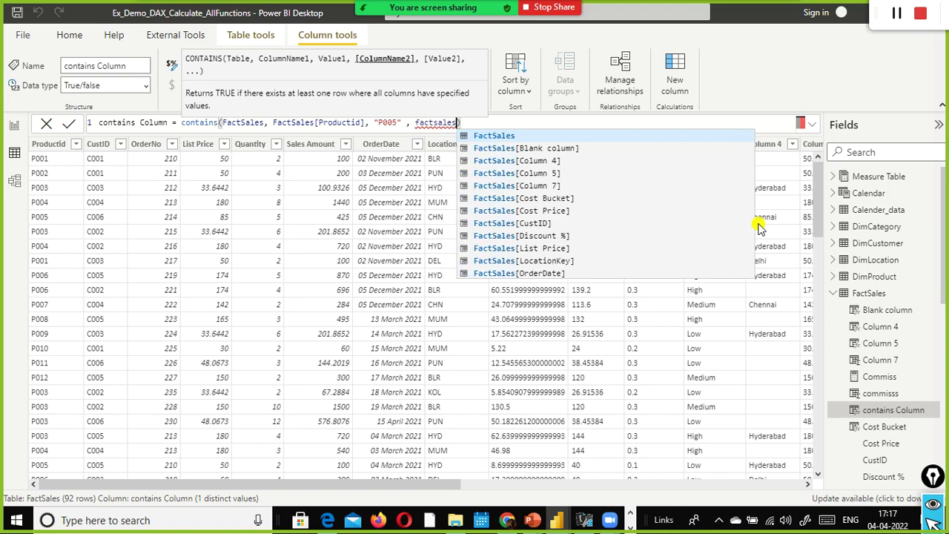
{"action": "key", "text": "Down"}
{"action": "key", "text": "Down"}
{"action": "key", "text": "Down"}
{"action": "key", "text": "Down"}
{"action": "key", "text": "Down"}
{"action": "key", "text": "Down"}
{"action": "key", "text": "Down"}
{"action": "key", "text": "Tab"}
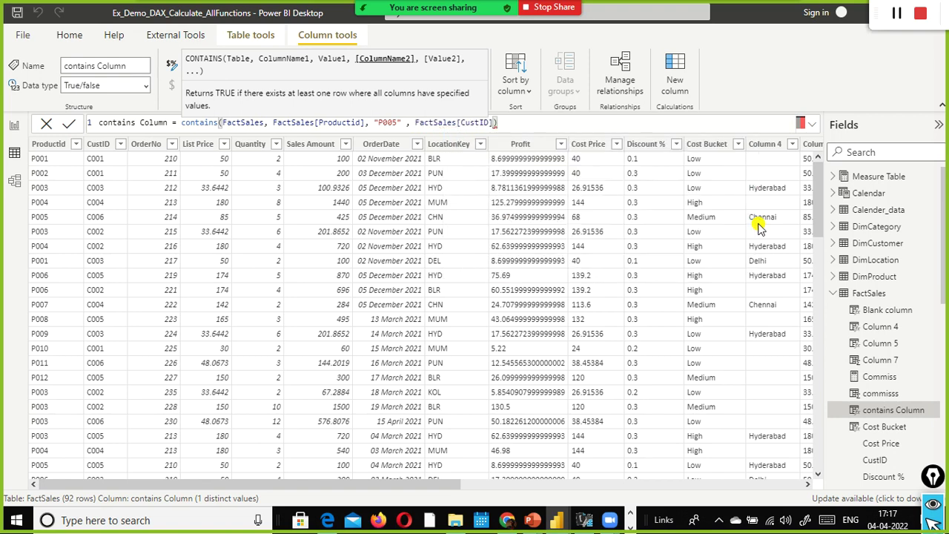
Step: Add "C006" as the second value of the CONTAINS function, close the function, and apply the formula
{"action": "type", "text": ",C006"}
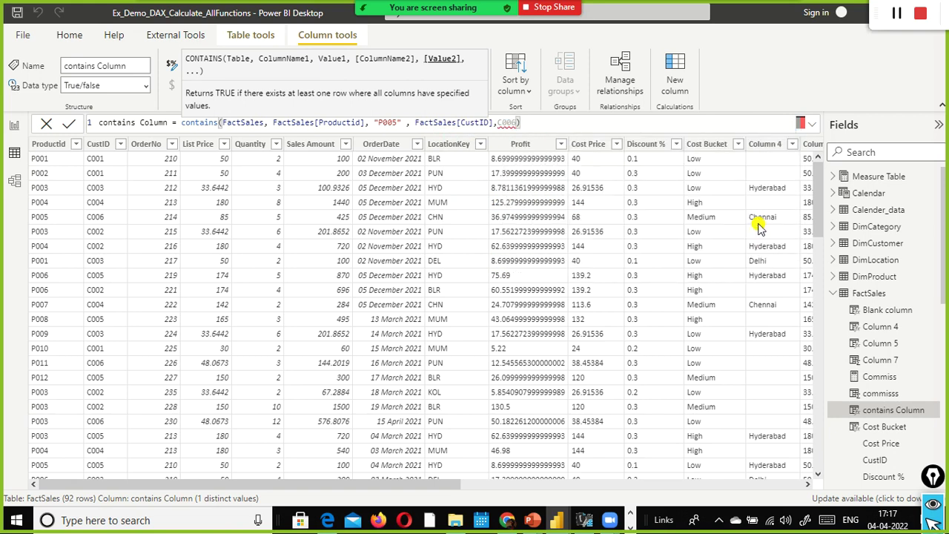
{"action": "type", "text": ")"}
{"action": "key", "text": "Left"}
{"action": "type", "text": "\""}
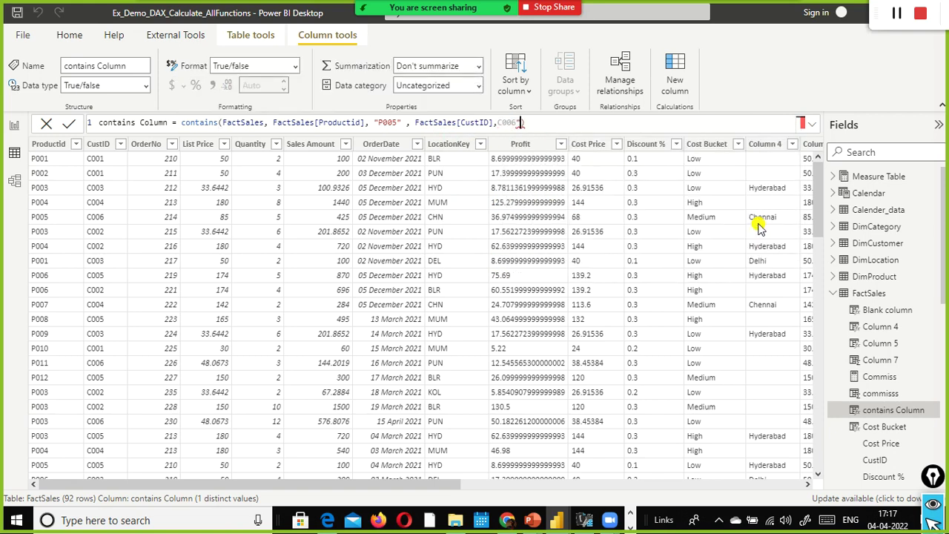
{"action": "key", "text": "Left"}
{"action": "key", "text": "Left"}
{"action": "key", "text": "Left"}
{"action": "key", "text": "Left"}
{"action": "key", "text": "Left"}
{"action": "type", "text": "\""}
{"action": "key", "text": "End"}
{"action": "key", "text": "Return"}
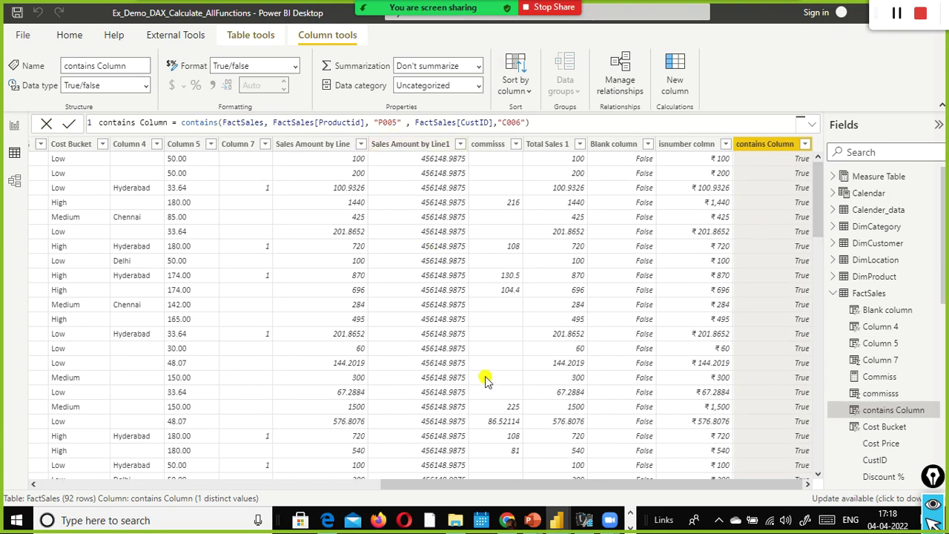
Step: Create a new calculated column in FactSales named Iserror column and start its formula with the ISERROR function
{"action": "left_click", "coordinate": [679, 82]}
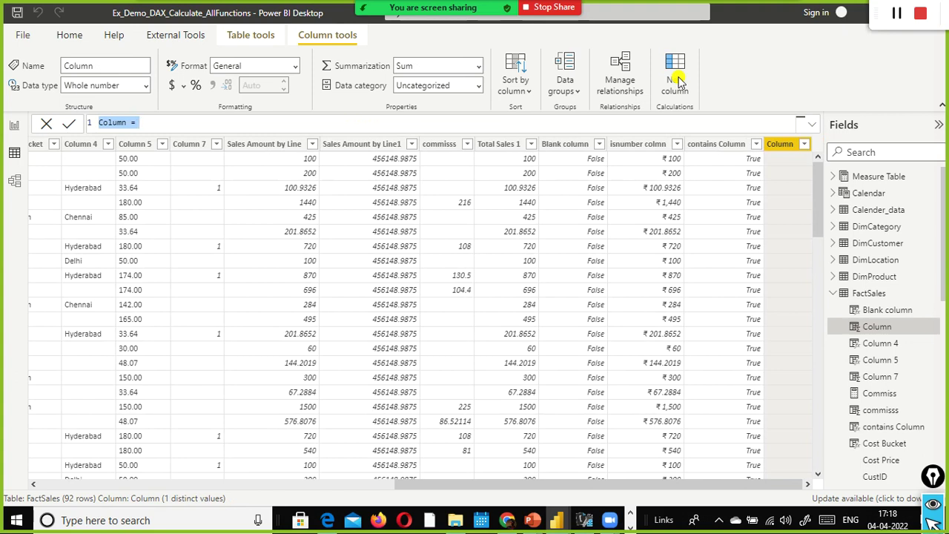
{"action": "type", "text": "Is er"}
{"action": "key", "text": "BackSpace"}
{"action": "key", "text": "BackSpace"}
{"action": "key", "text": "BackSpace"}
{"action": "type", "text": "erroor"}
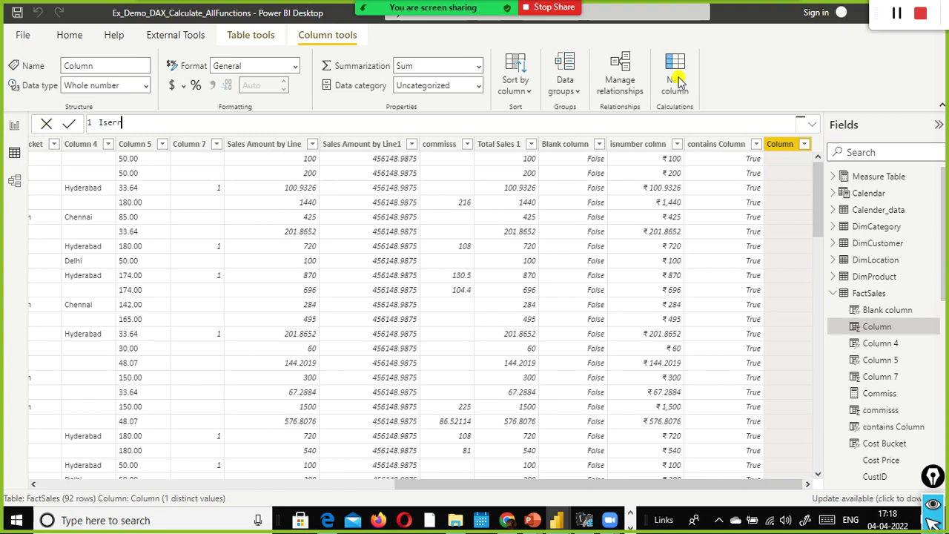
{"action": "key", "text": "BackSpace"}
{"action": "key", "text": "BackSpace"}
{"action": "type", "text": "r olu"}
{"action": "key", "text": "BackSpace"}
{"action": "key", "text": "BackSpace"}
{"action": "key", "text": "BackSpace"}
{"action": "type", "text": "column = iser"}
{"action": "key", "text": "Tab"}
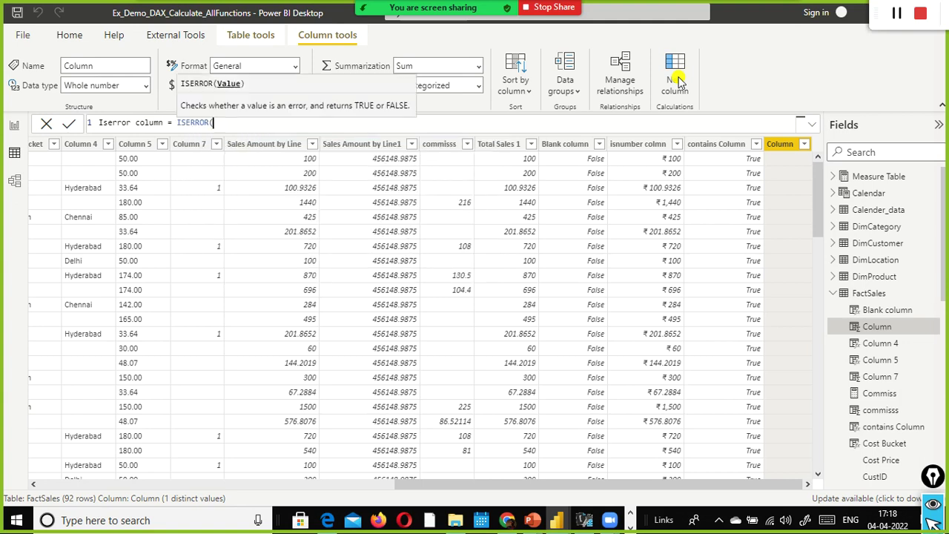
Step: Enter FactSales[LocationKey] as the value of the ISERROR function, and apply the formula
{"action": "type", "text": "FactSales[LocationKey]"}
{"action": "key", "text": "Tab"}
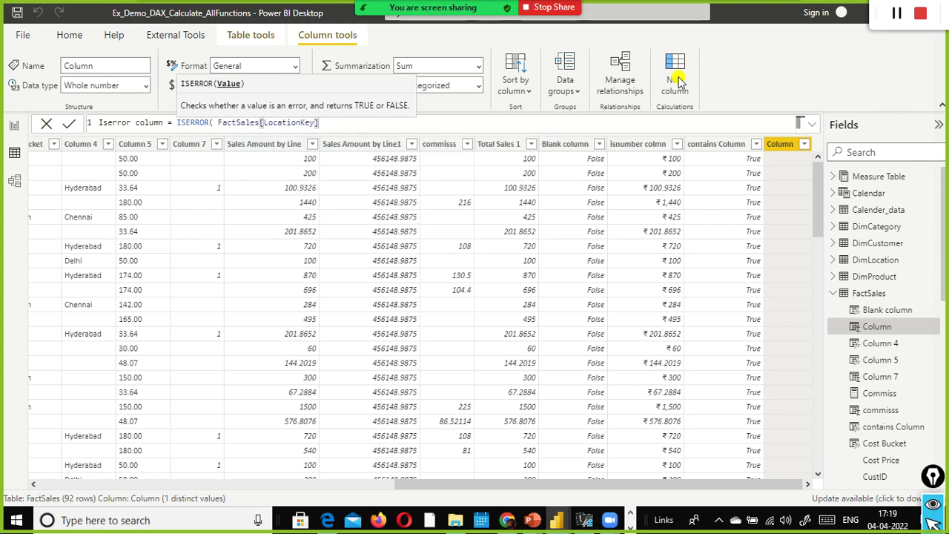
{"action": "type", "text": ")"}
{"action": "left_click", "coordinate": [678, 82]}
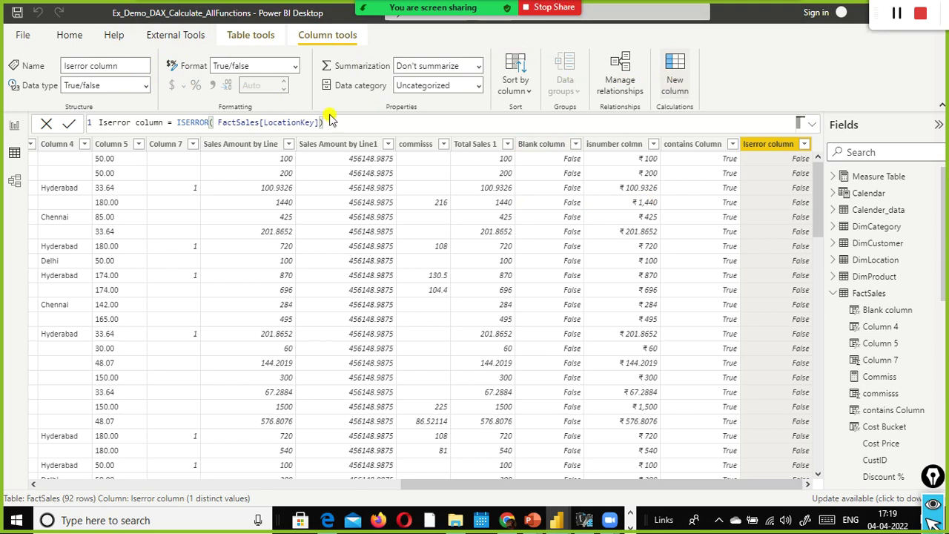
Step: Create another calculated column named Iserror Column, starting its formula with IF and a nested ISERROR as the logical test
{"action": "key", "text": "Return"}
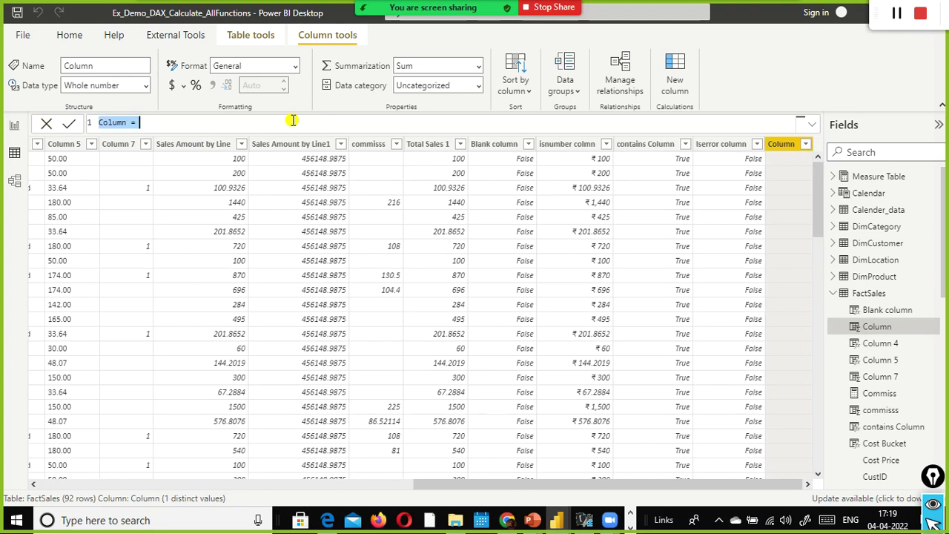
{"action": "key", "text": "Home"}
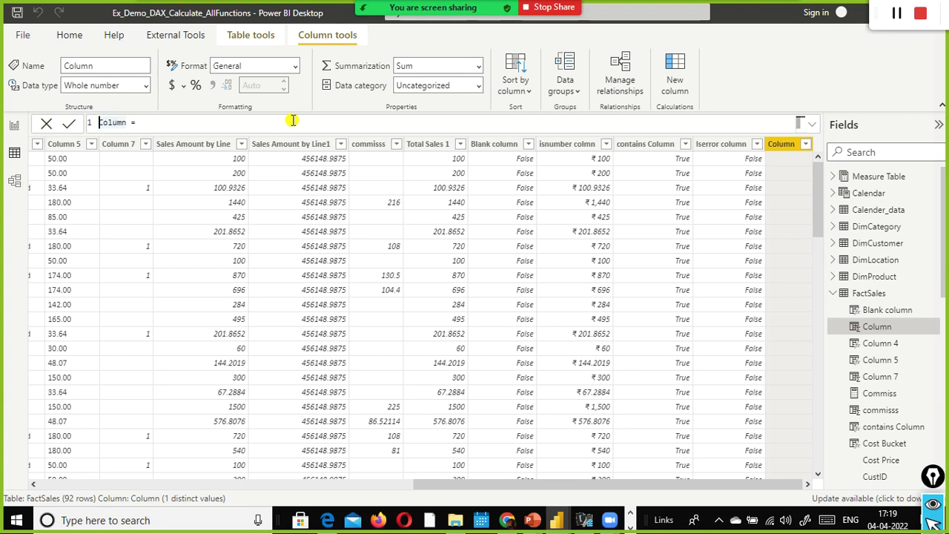
{"action": "type", "text": "IF"}
{"action": "key", "text": "BackSpace"}
{"action": "type", "text": "serror I"}
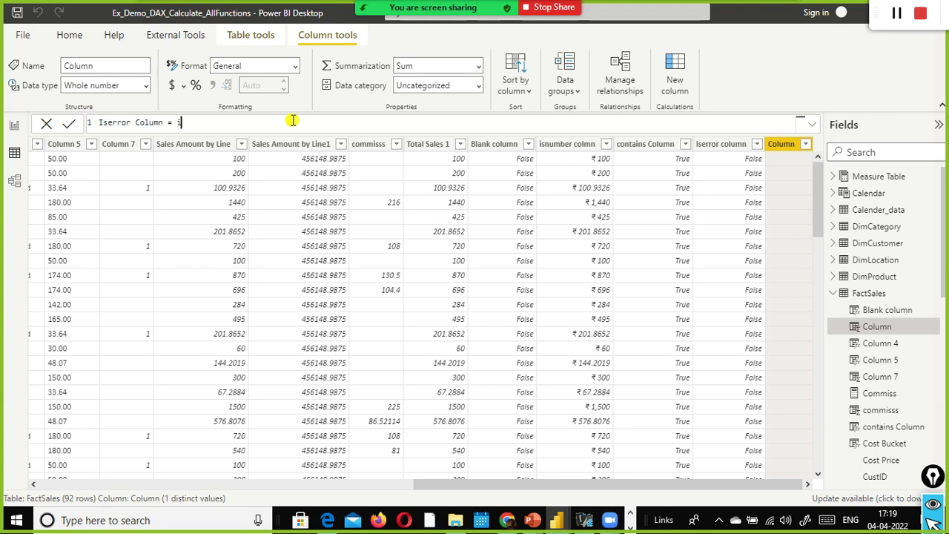
{"action": "key", "text": "BackSpace"}
{"action": "type", "text": "IF"}
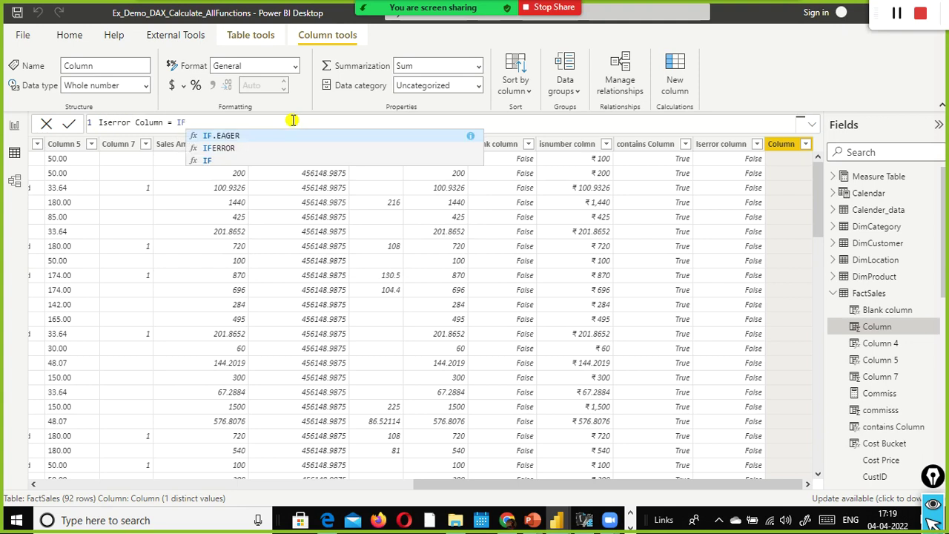
{"action": "type", "text": " ( iserr"}
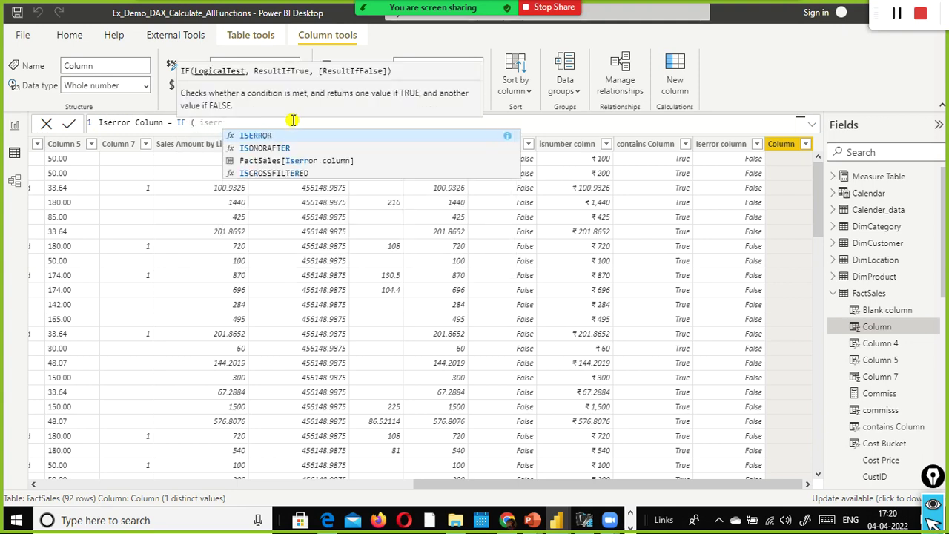
{"action": "key", "text": "Tab"}
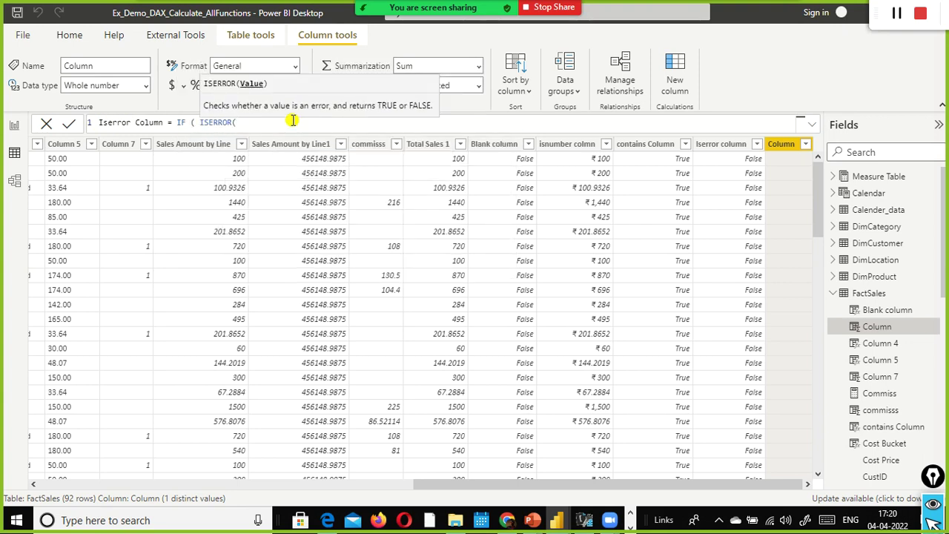
Step: Enter 5/0 as the ISERROR value and 9999 as the IF function's result if true, and try to apply the formula
{"action": "type", "text": "5/0)"}
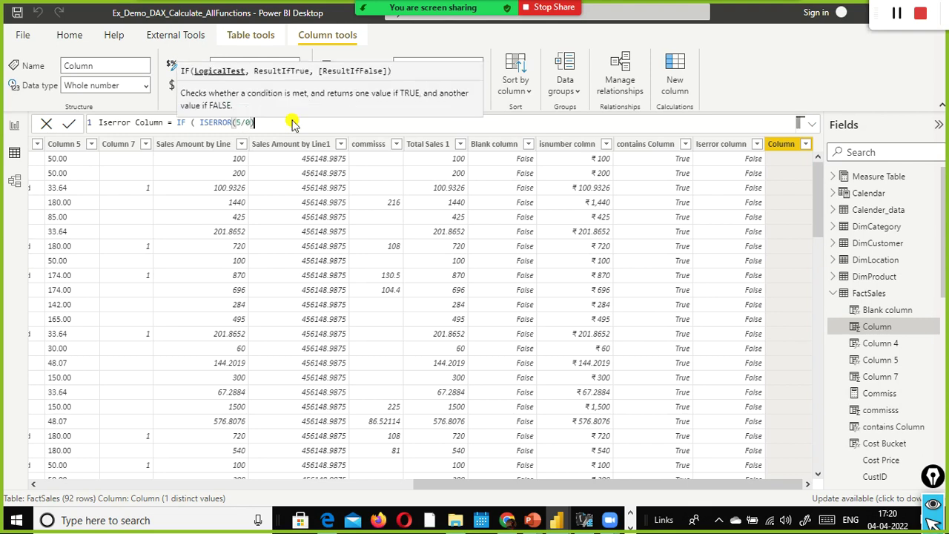
{"action": "type", "text": ","}
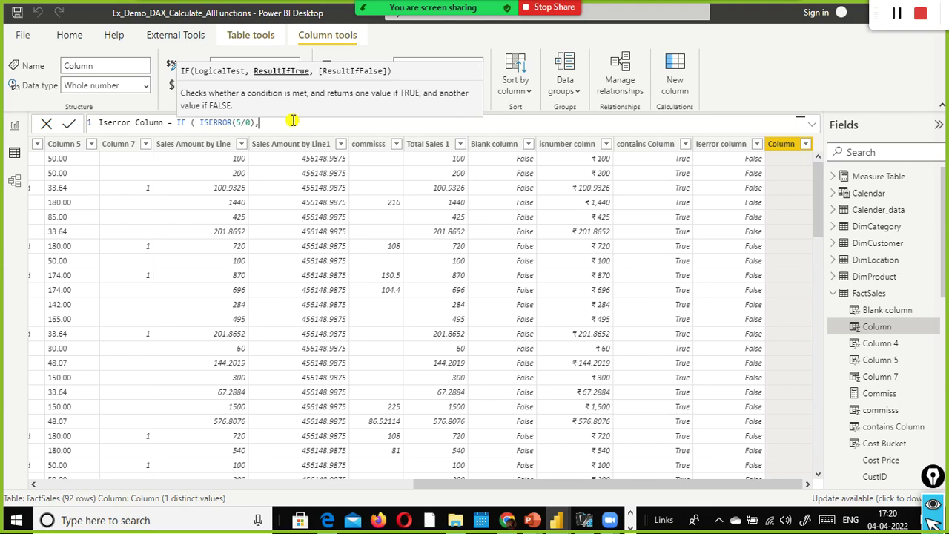
{"action": "type", "text": "9999)"}
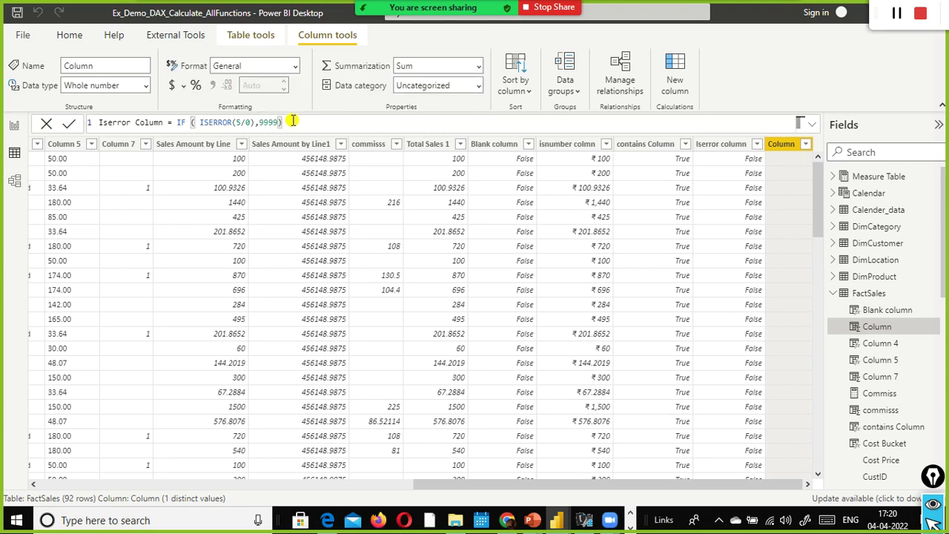
{"action": "key", "text": "Return"}
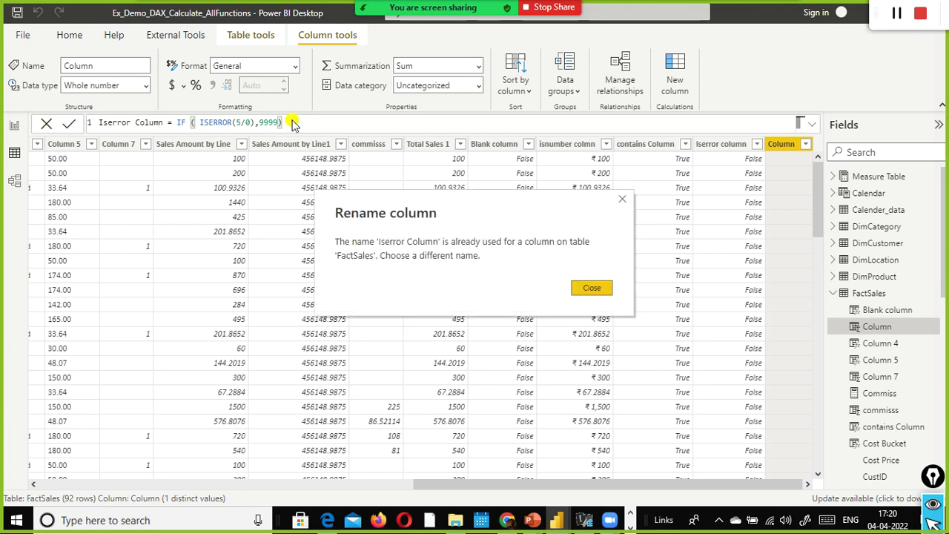
Step: Dismiss the rename notice, change the new column's name in the formula to Iserror1 Column, and apply it
{"action": "left_click", "coordinate": [590, 289]}
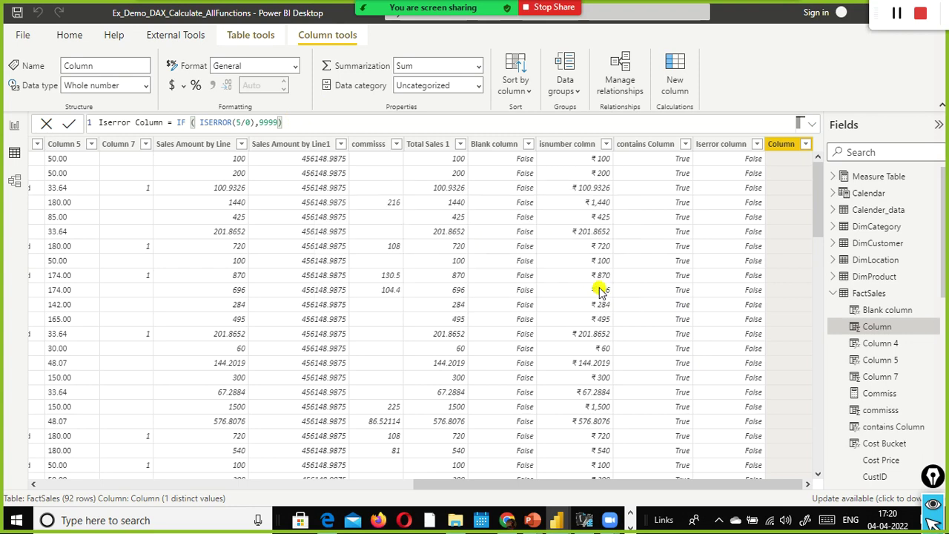
{"action": "left_click", "coordinate": [128, 124]}
{"action": "type", "text": "1"}
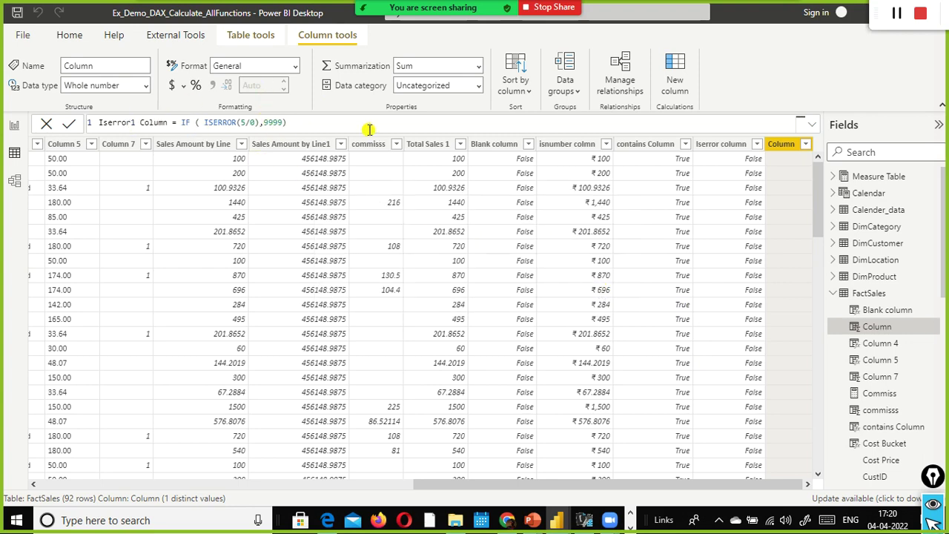
{"action": "key", "text": "End"}
{"action": "key", "text": "Return"}
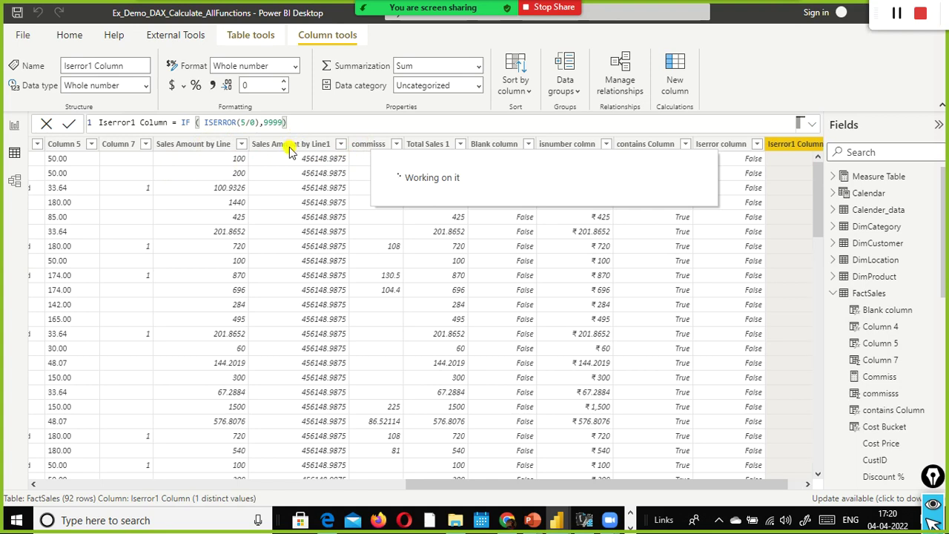
Step: Examine the Iserror1 Column formula, going through the 5/0 test inside ISERROR and the 9999 result of the IF function
{"action": "left_click", "coordinate": [255, 123]}
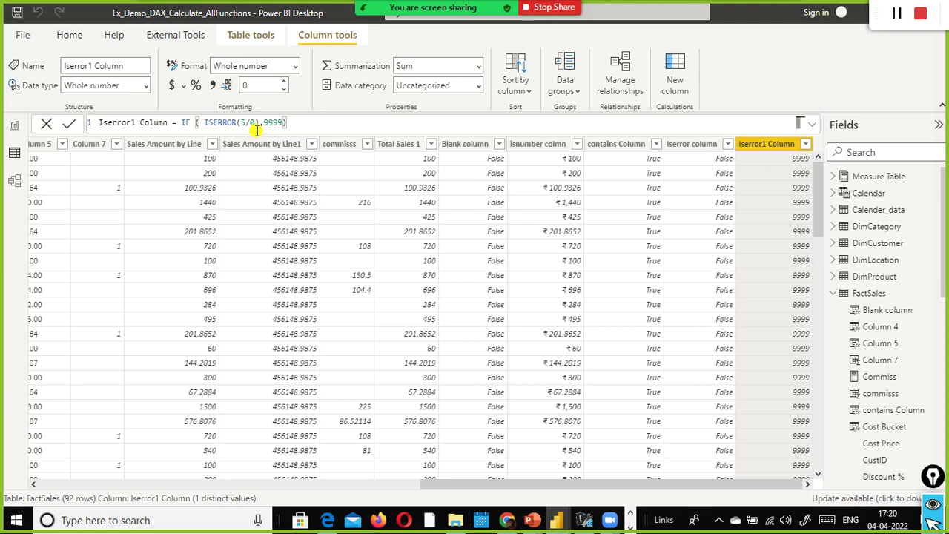
{"action": "left_click", "coordinate": [251, 122]}
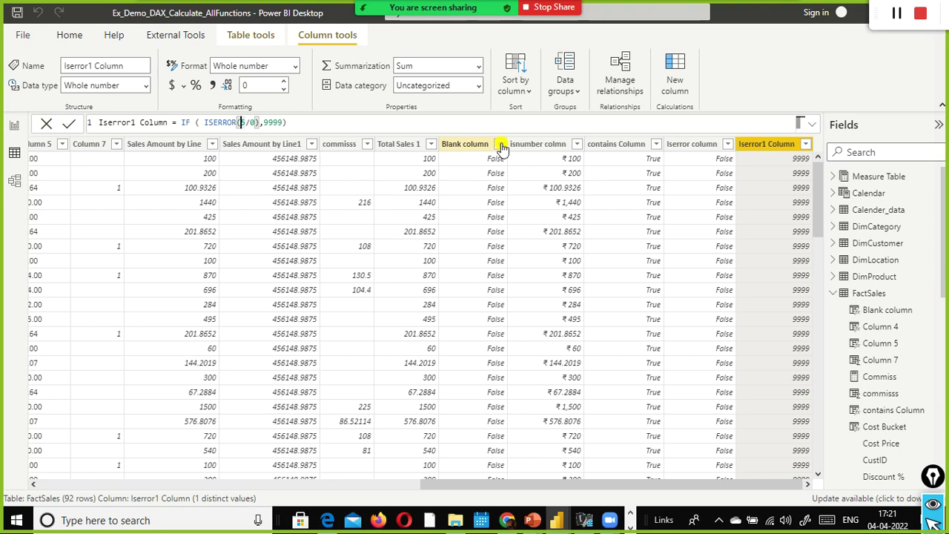
{"action": "key", "text": "Right"}
{"action": "key", "text": "Right"}
{"action": "key", "text": "Right"}
{"action": "key", "text": "Left"}
{"action": "key", "text": "Right"}
{"action": "key", "text": "Left"}
{"action": "key", "text": "Right"}
{"action": "key", "text": "Right"}
{"action": "key", "text": "Right"}
{"action": "key", "text": "Right"}
{"action": "key", "text": "ctrl+shift+Right"}
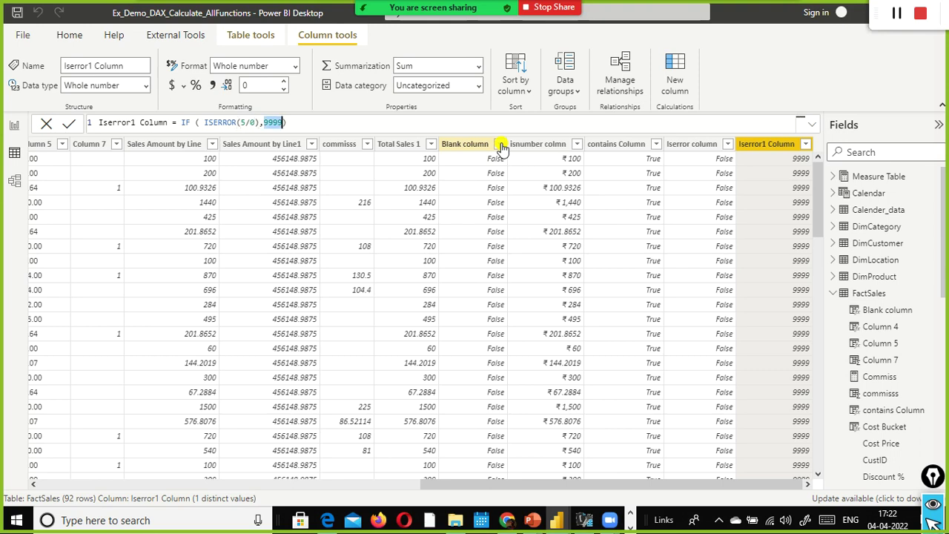
{"action": "key", "text": "Right"}
{"action": "key", "text": "ctrl+Left"}
{"action": "key", "text": "ctrl+shift+Right"}
{"action": "key", "text": "End"}
{"action": "key", "text": "Left"}
{"action": "key", "text": "Left"}
{"action": "key", "text": "Left"}
{"action": "key", "text": "Left"}
{"action": "key", "text": "Left"}
{"action": "key", "text": "Left"}
{"action": "key", "text": "Left"}
{"action": "key", "text": "Left"}
{"action": "key", "text": "Left"}
{"action": "key", "text": "shift+Right"}
{"action": "key", "text": "shift+Right"}
{"action": "key", "text": "shift+Left"}
{"action": "key", "text": "shift+Left"}
{"action": "key", "text": "shift+Left"}
{"action": "key", "text": "shift+Right"}
{"action": "key", "text": "shift+Right"}
{"action": "key", "text": "shift+Right"}
{"action": "key", "text": "Right"}
{"action": "key", "text": "Right"}
{"action": "key", "text": "Right"}
{"action": "key", "text": "Right"}
{"action": "key", "text": "Right"}
{"action": "key", "text": "Right"}
{"action": "key", "text": "Right"}
{"action": "key", "text": "Right"}
{"action": "key", "text": "Left"}
{"action": "key", "text": "Left"}
{"action": "key", "text": "Left"}
{"action": "key", "text": "Left"}
{"action": "key", "text": "Left"}
{"action": "key", "text": "Left"}
{"action": "key", "text": "Left"}
{"action": "key", "text": "Left"}
{"action": "key", "text": "Left"}
{"action": "key", "text": "Left"}
{"action": "key", "text": "Left"}
{"action": "key", "text": "Left"}
{"action": "key", "text": "Left"}
{"action": "key", "text": "Right"}
{"action": "key", "text": "Right"}
{"action": "key", "text": "Right"}
{"action": "key", "text": "Right"}
{"action": "key", "text": "Right"}
{"action": "key", "text": "Right"}
{"action": "key", "text": "Right"}
{"action": "key", "text": "Right"}
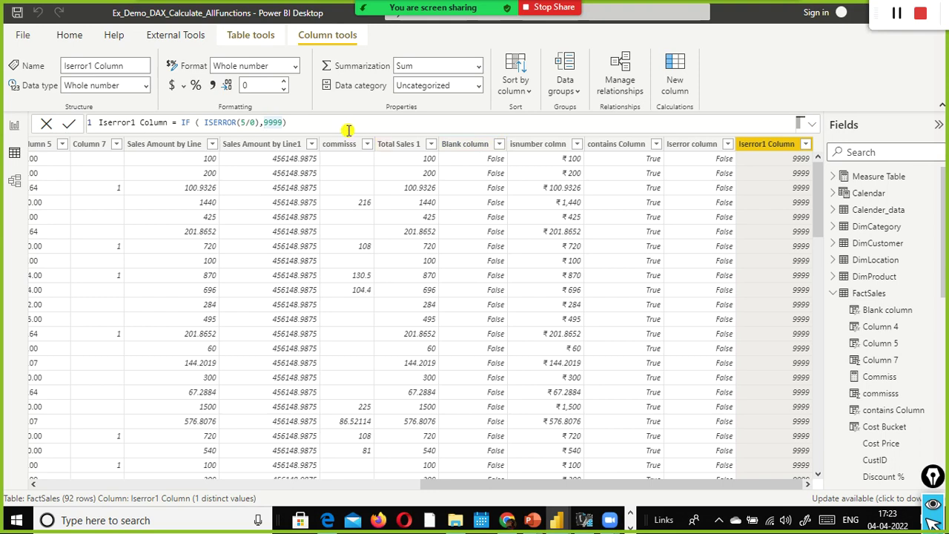
Step: Examine how the Iserror1 Column formula nests ISERROR inside IF, checking the 5/0 expression, the 9999 argument and the closing parentheses
{"action": "left_click", "coordinate": [254, 123]}
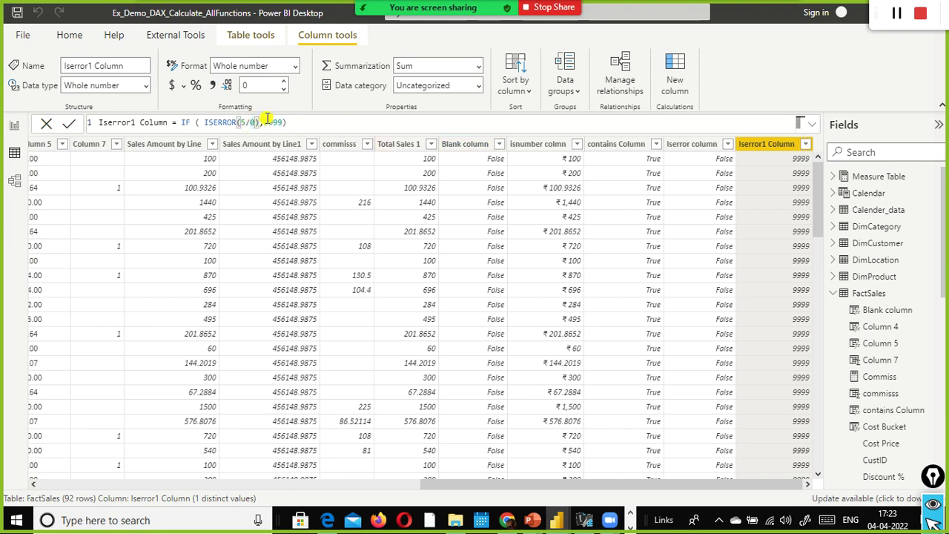
{"action": "left_click", "coordinate": [355, 125]}
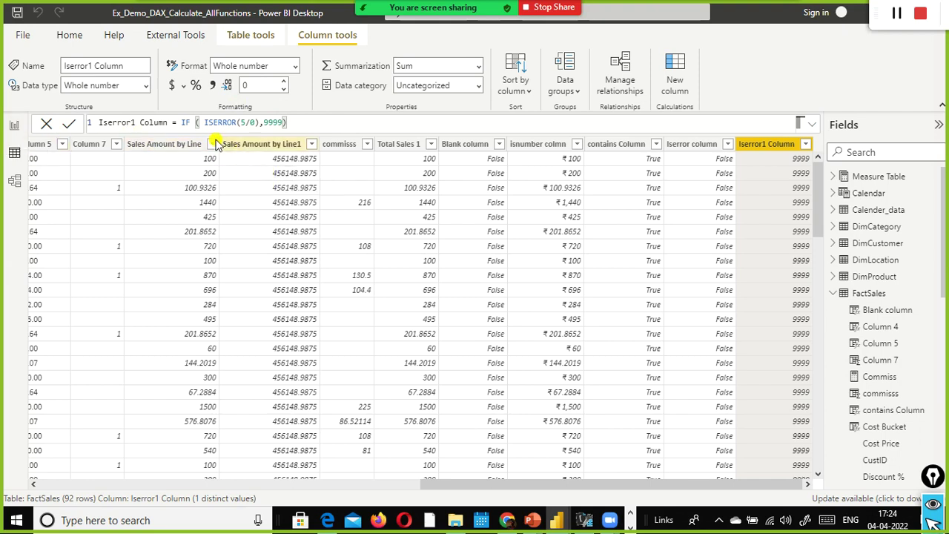
{"action": "left_click_drag", "start_coordinate": [200, 123], "coordinate": [288, 124]}
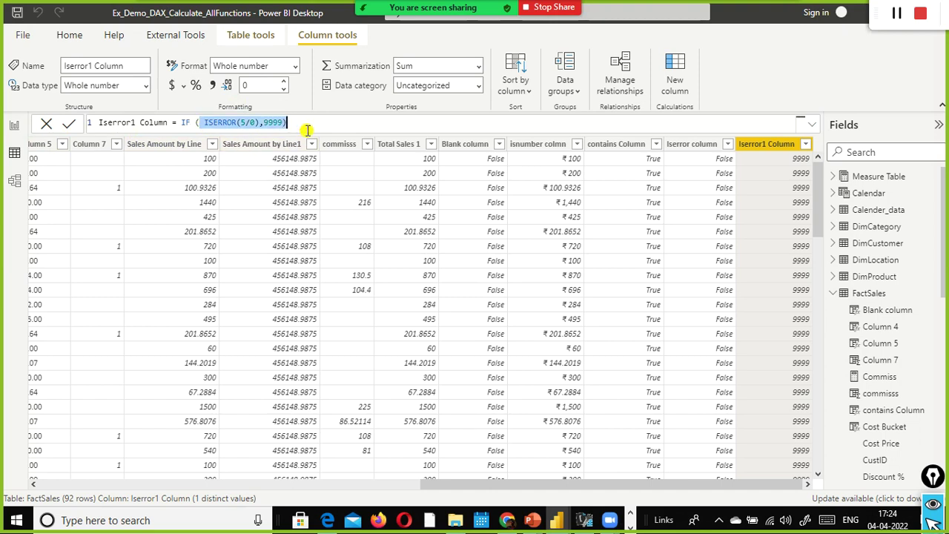
{"action": "left_click", "coordinate": [329, 122]}
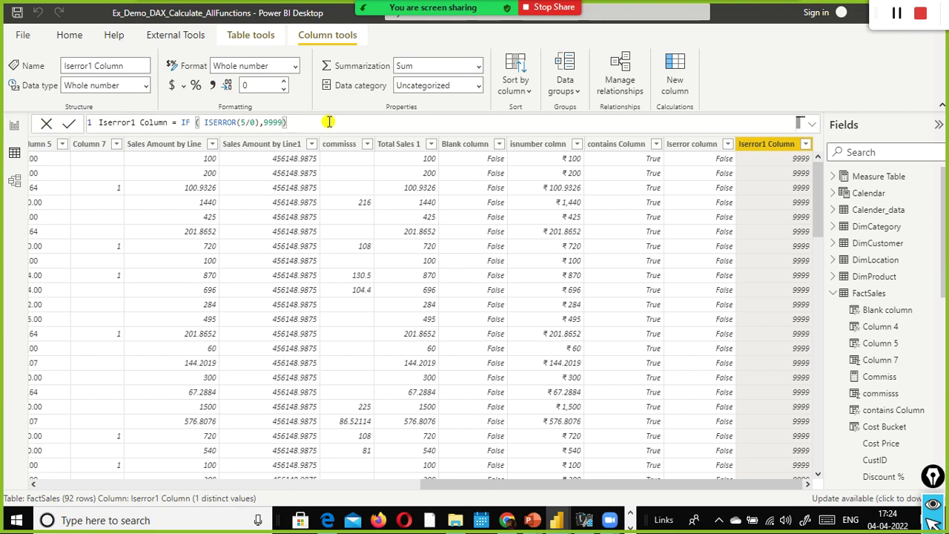
{"action": "left_click_drag", "start_coordinate": [329, 121], "coordinate": [210, 121]}
{"action": "left_click", "coordinate": [294, 122]}
{"action": "left_click_drag", "start_coordinate": [239, 122], "coordinate": [255, 123]}
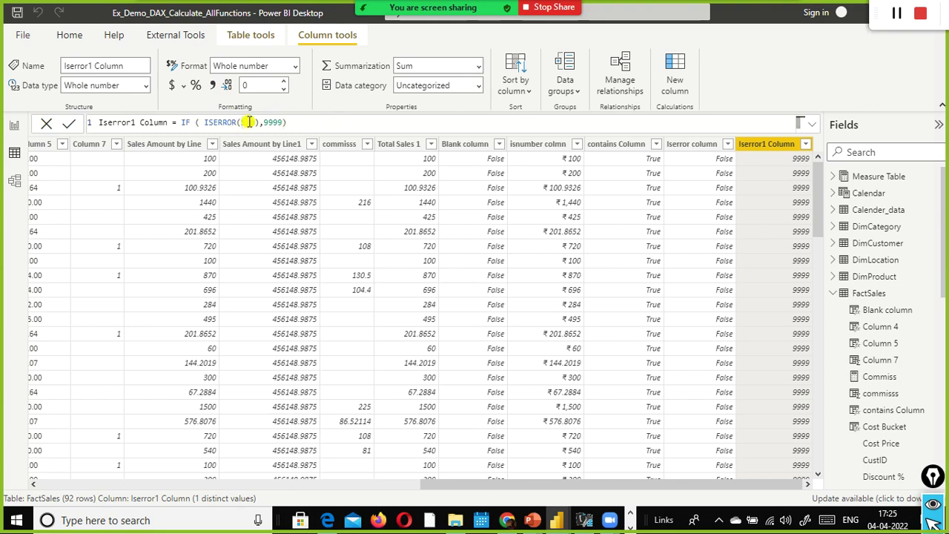
{"action": "left_click", "coordinate": [328, 122]}
{"action": "left_click_drag", "start_coordinate": [239, 123], "coordinate": [253, 122]}
{"action": "left_click", "coordinate": [329, 123]}
{"action": "left_click", "coordinate": [255, 122]}
{"action": "type", "text": ")"}
{"action": "left_click", "coordinate": [287, 123]}
{"action": "type", "text": ")"}
Step: Switch to the PowerPoint slide show and go from the Information Functions in DAX slide to the Filter Functions slide
{"action": "key", "text": "alt+Tab"}
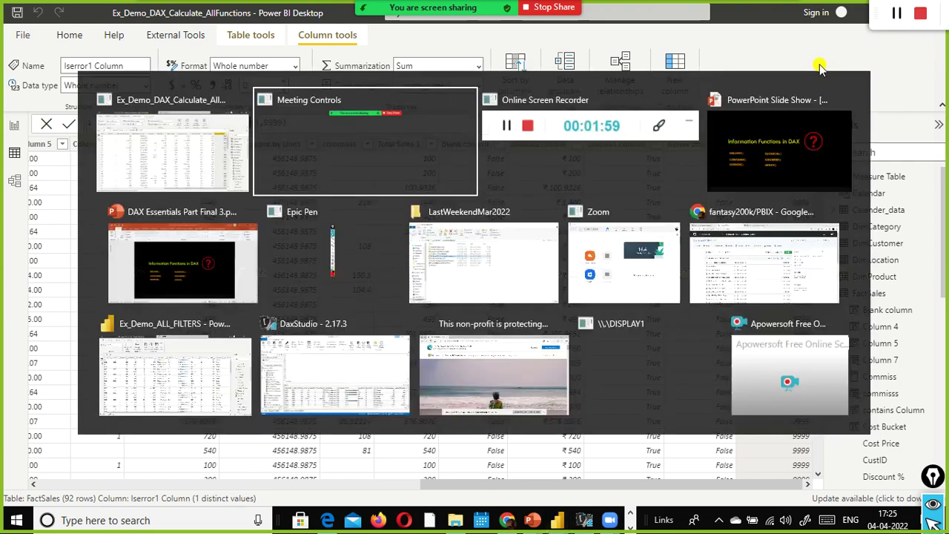
{"action": "key", "text": "alt+Tab"}
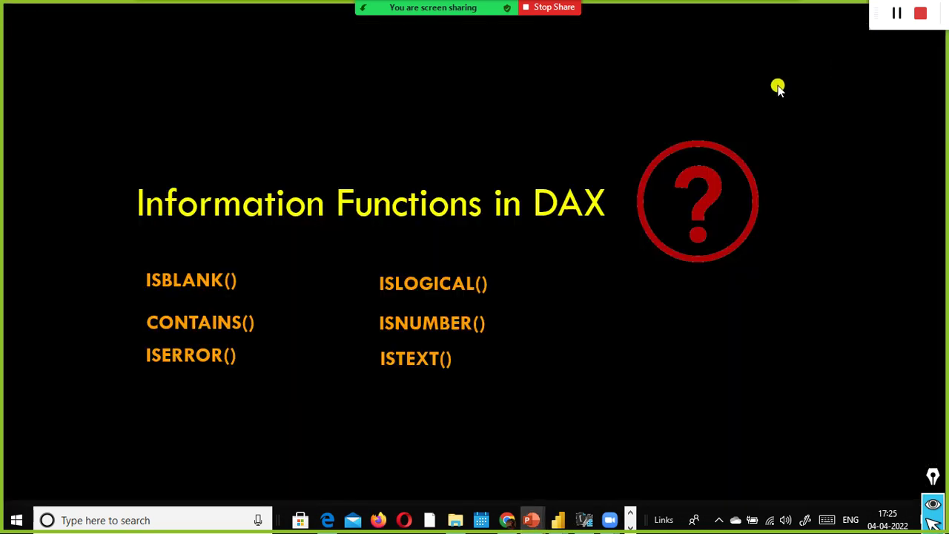
{"action": "key", "text": "Right"}
{"action": "key", "text": "Right"}
{"action": "key", "text": "Left"}
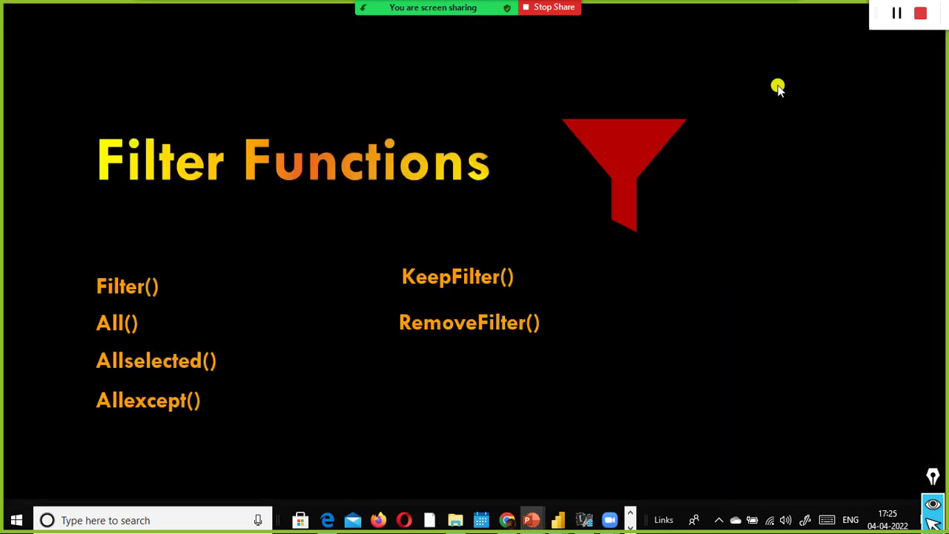